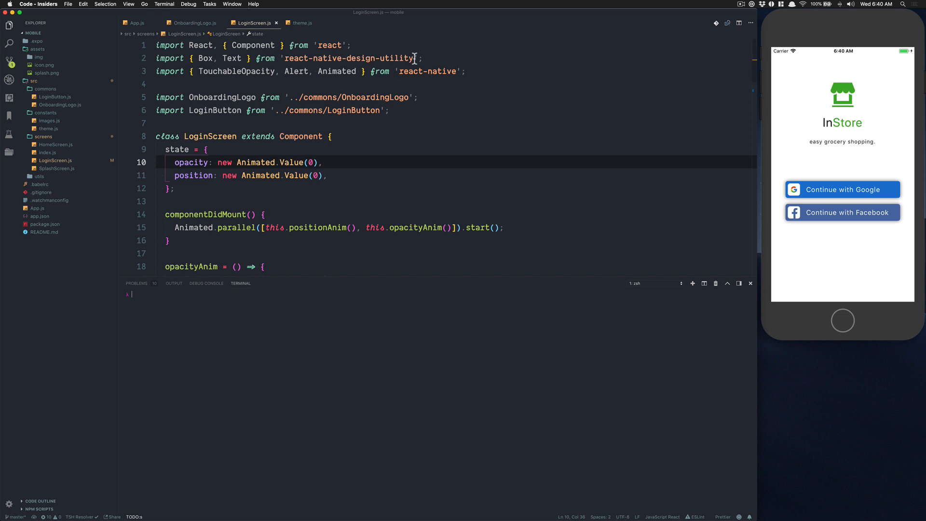
- List the mobile project's files in the terminal and clear the output
{"action": "left_click_drag", "start_coordinate": [414, 57], "coordinate": [328, 61]}
{"action": "scroll", "coordinate": [314, 131], "scroll_direction": "down", "scroll_amount": 5}
{"action": "scroll", "coordinate": [296, 151], "scroll_direction": "down", "scroll_amount": 2}
{"action": "scroll", "coordinate": [296, 152], "scroll_direction": "down", "scroll_amount": 5}
{"action": "scroll", "coordinate": [295, 153], "scroll_direction": "down", "scroll_amount": 7}
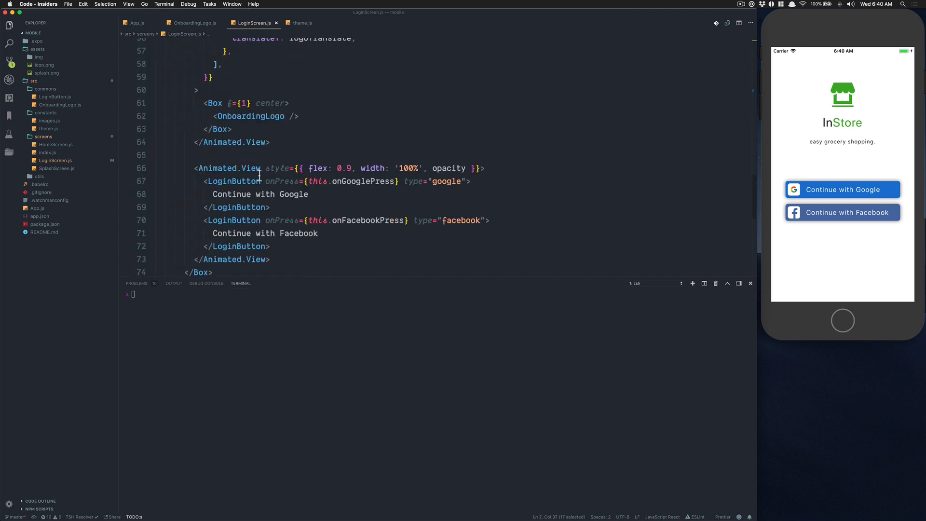
{"action": "mouse_move", "coordinate": [230, 168]}
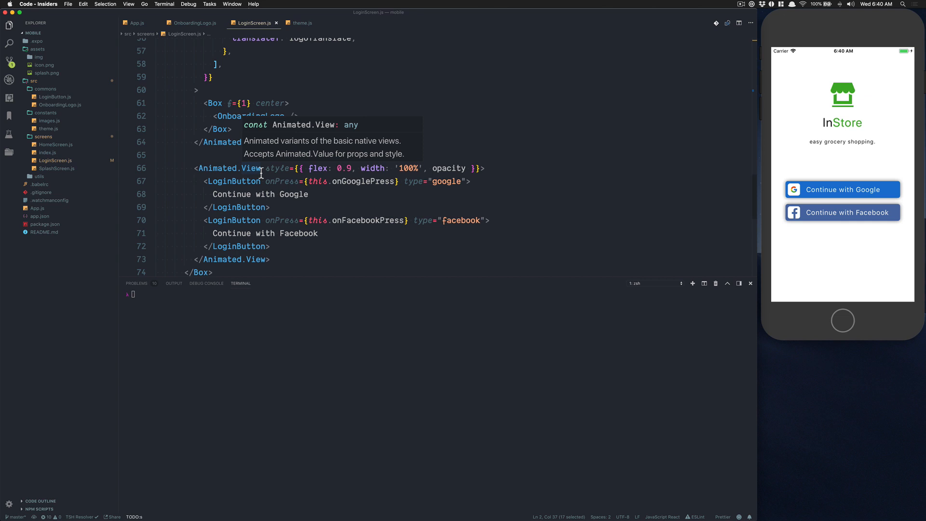
{"action": "left_click", "coordinate": [384, 220]}
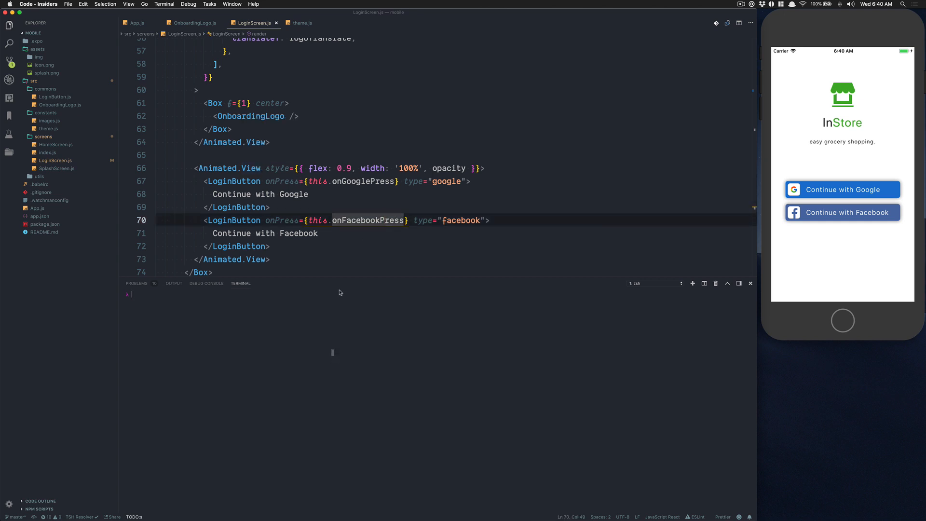
{"action": "type", "text": "ls"}
{"action": "key", "text": "Return"}
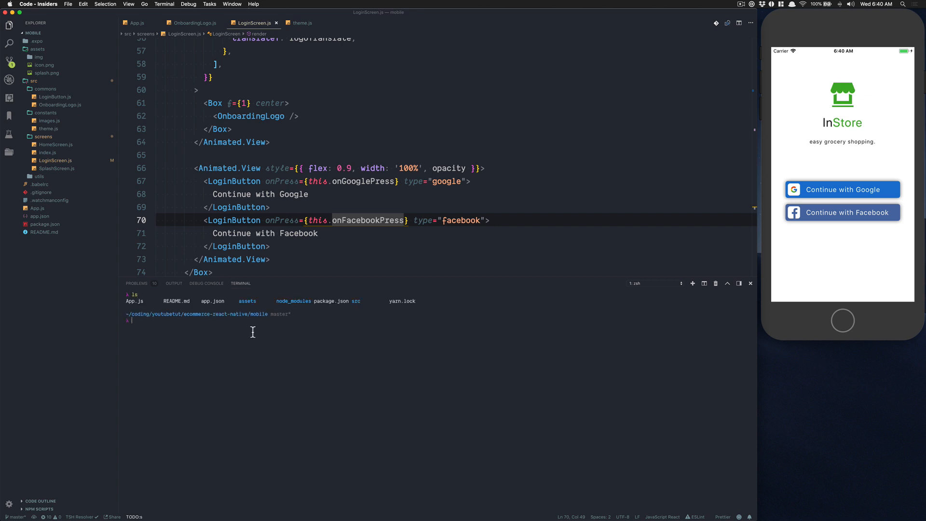
{"action": "key", "text": "ctrl+l"}
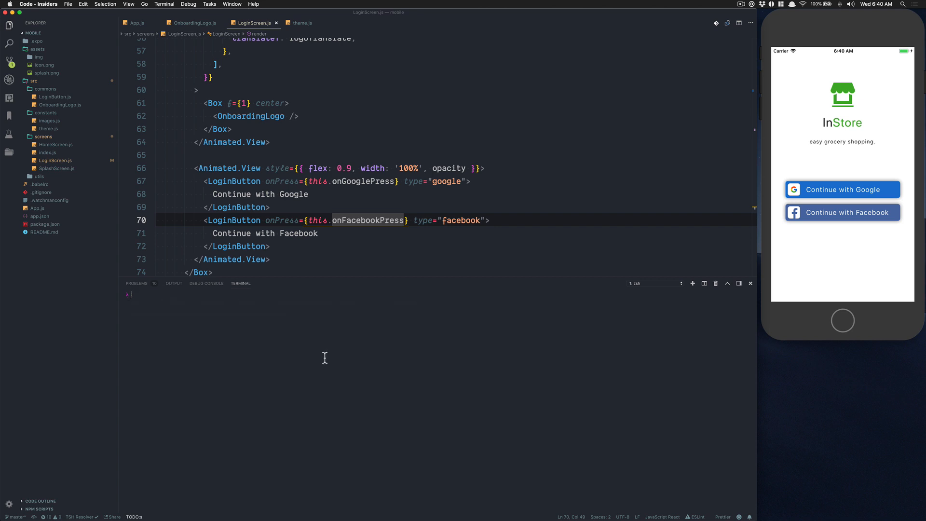
{"action": "type", "text": "yarn add d"}
{"action": "type", "text": "e"}
- Install react-native-design-utility with yarn add and confirm the installed version
{"action": "key", "text": "Up"}
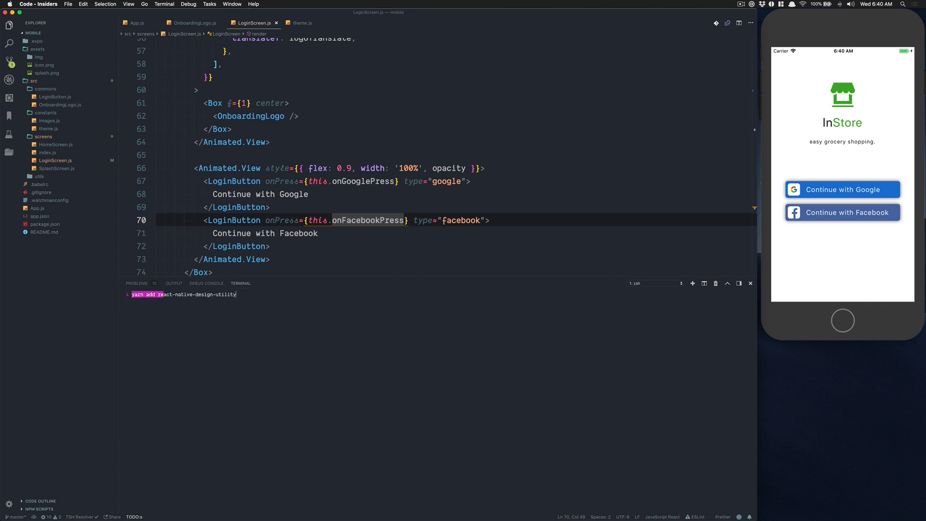
{"action": "key", "text": "Return"}
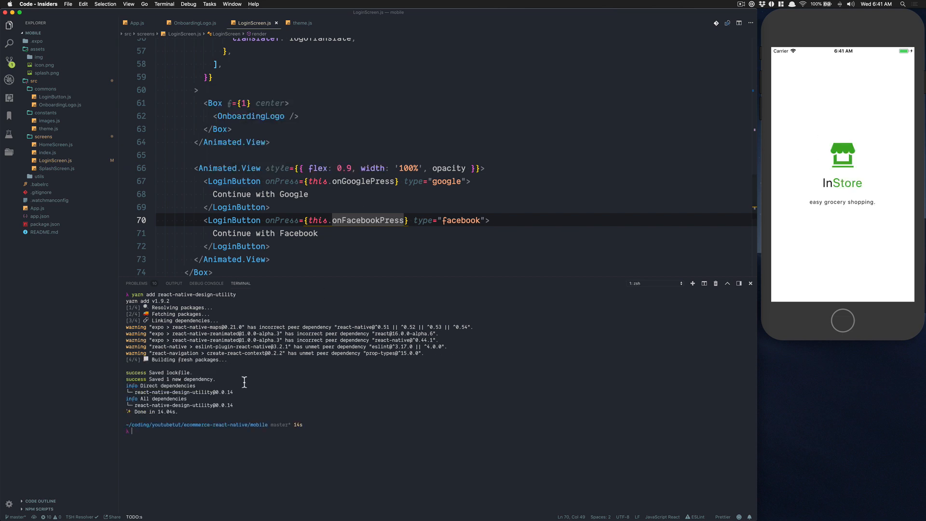
{"action": "double_click", "coordinate": [230, 392]}
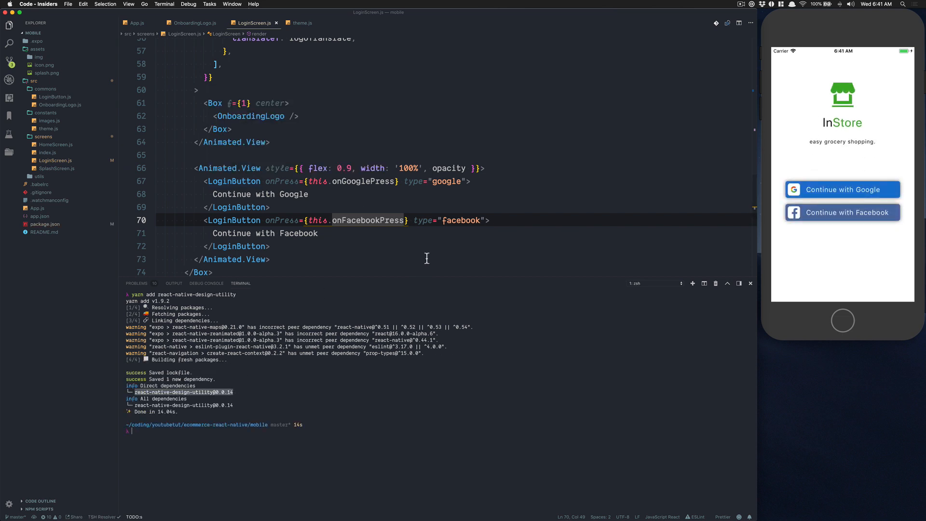
- Define const BoxAnimated = Animated.createAnimatedComponent(Box) below the imports in LoginScreen.js
{"action": "key", "text": "super+j"}
{"action": "scroll", "coordinate": [322, 224], "scroll_direction": "up", "scroll_amount": 15}
{"action": "scroll", "coordinate": [325, 217], "scroll_direction": "up", "scroll_amount": 3}
{"action": "key", "text": "super+b"}
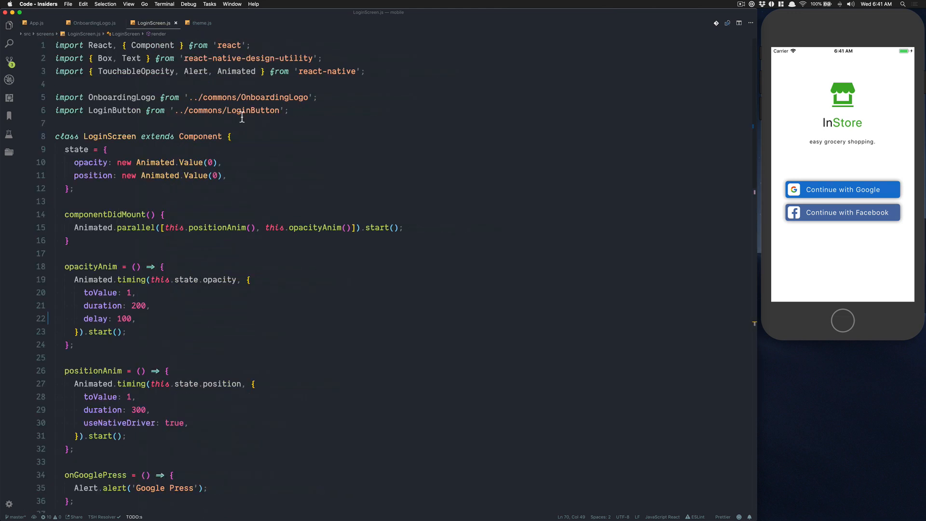
{"action": "left_click", "coordinate": [232, 104]}
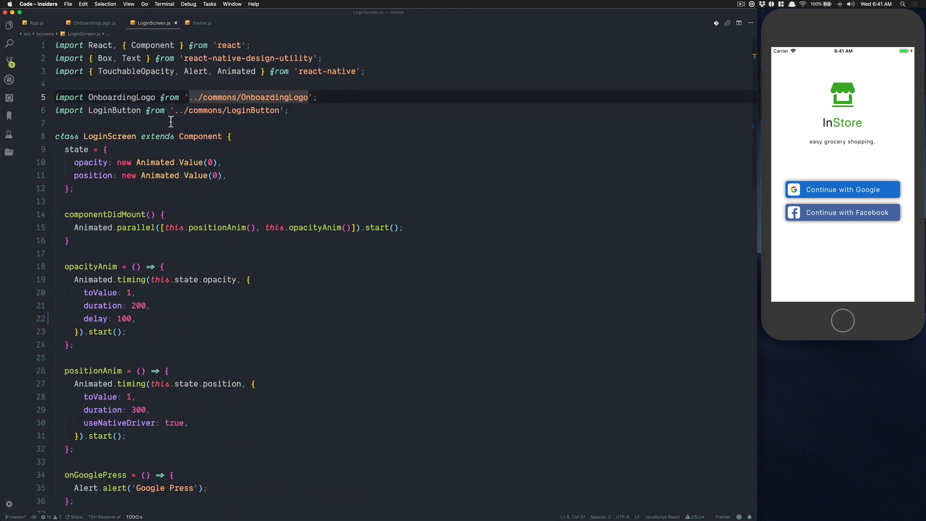
{"action": "left_click", "coordinate": [322, 112]}
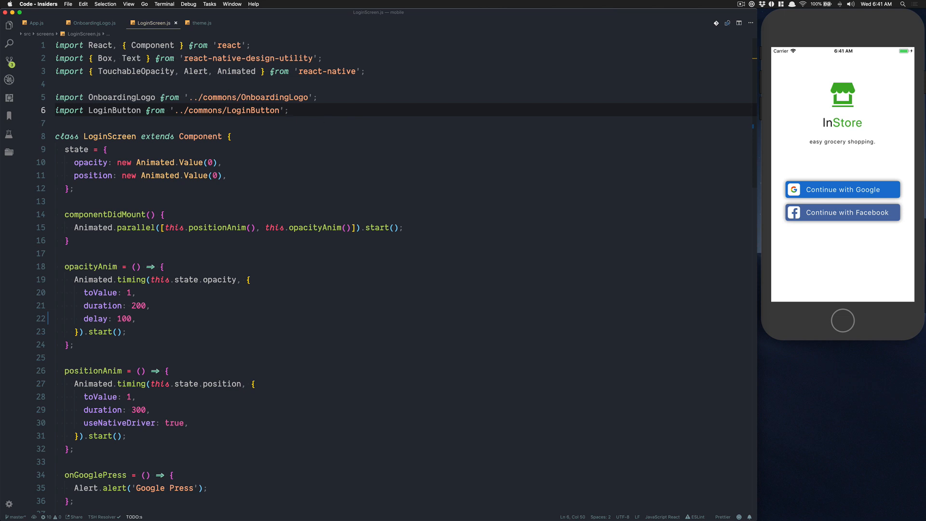
{"action": "key", "text": "Return"}
{"action": "key", "text": "Return"}
{"action": "type", "text": "const BoxAnimated "}
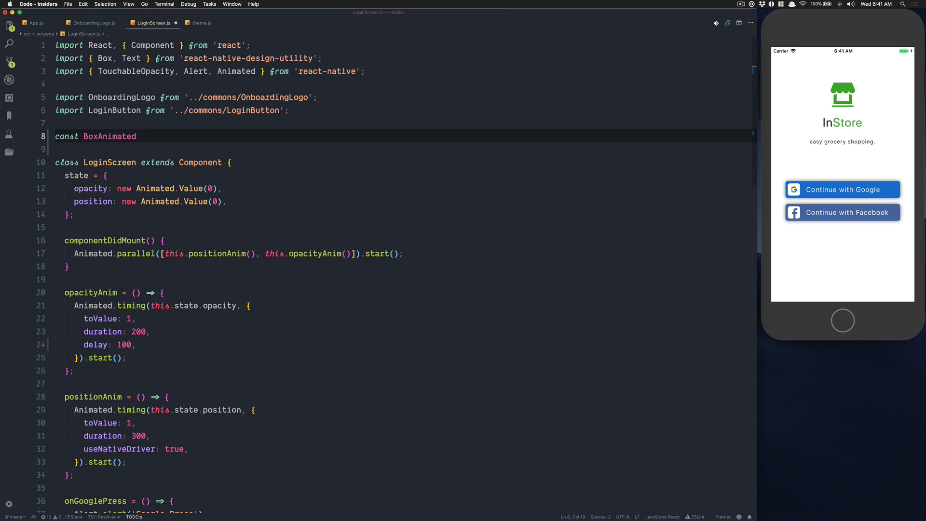
{"action": "type", "text": "= Animated.cre"}
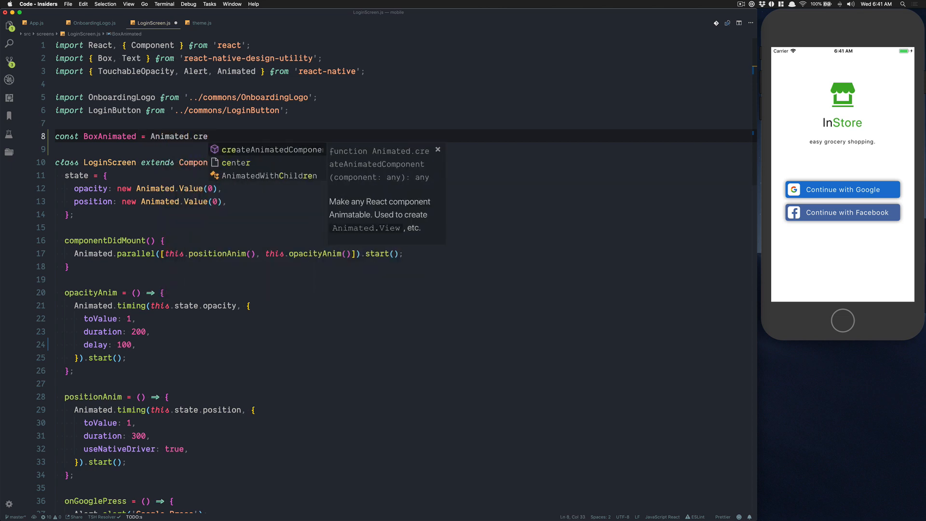
{"action": "key", "text": "Return"}
{"action": "type", "text": "(B"}
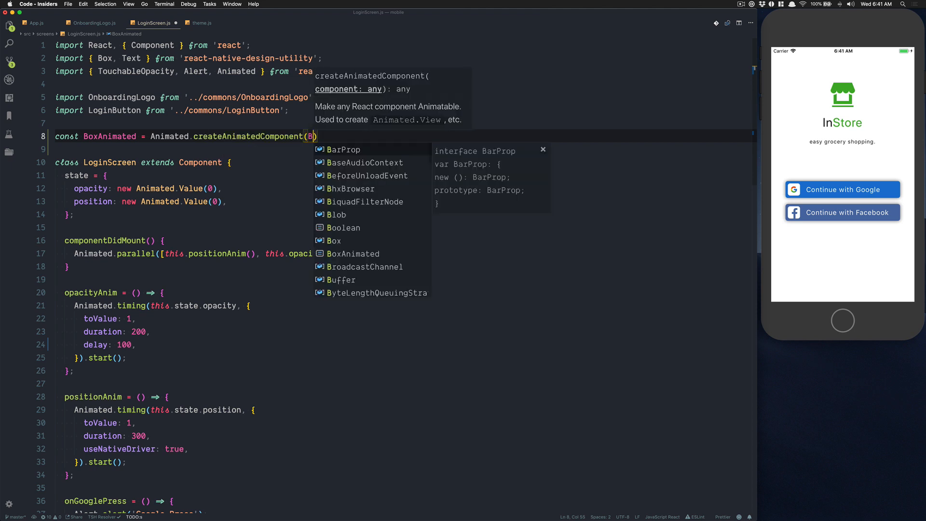
{"action": "type", "text": "ox);"}
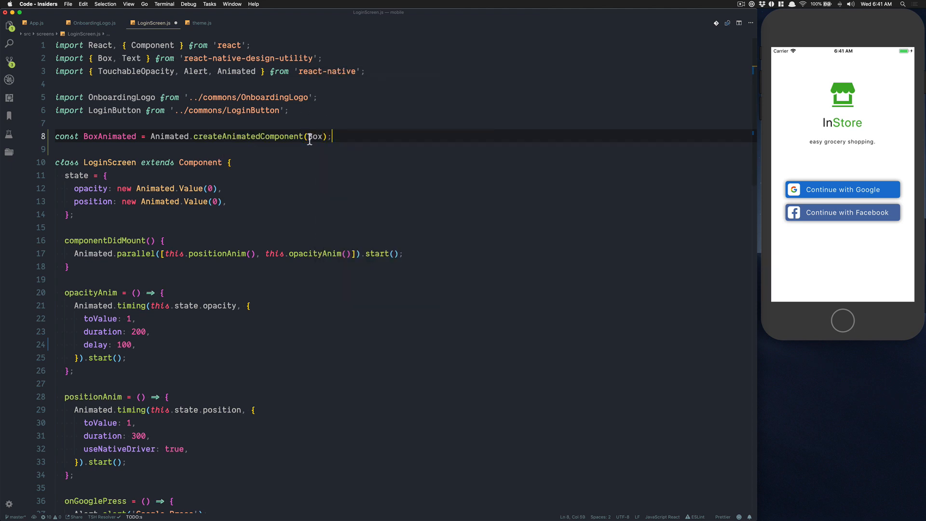
{"action": "mouse_move", "coordinate": [123, 138]}
{"action": "double_click", "coordinate": [108, 136]}
{"action": "key", "text": "super+c"}
{"action": "scroll", "coordinate": [173, 217], "scroll_direction": "down", "scroll_amount": 15}
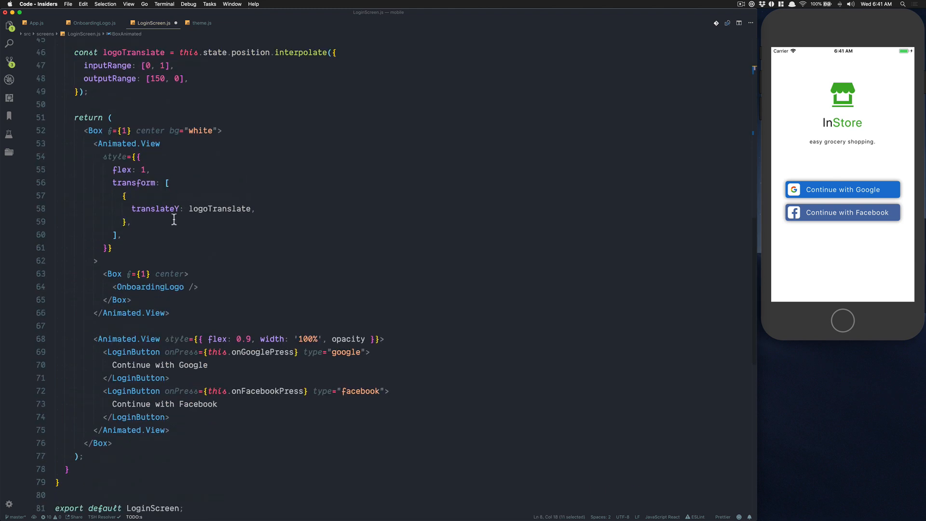
- Rename the login-buttons Animated.View tags to BoxAnimated and give it f={0.9}
{"action": "left_click_drag", "start_coordinate": [160, 339], "coordinate": [97, 338]}
{"action": "key", "text": "super+d"}
{"action": "key", "text": "super+v"}
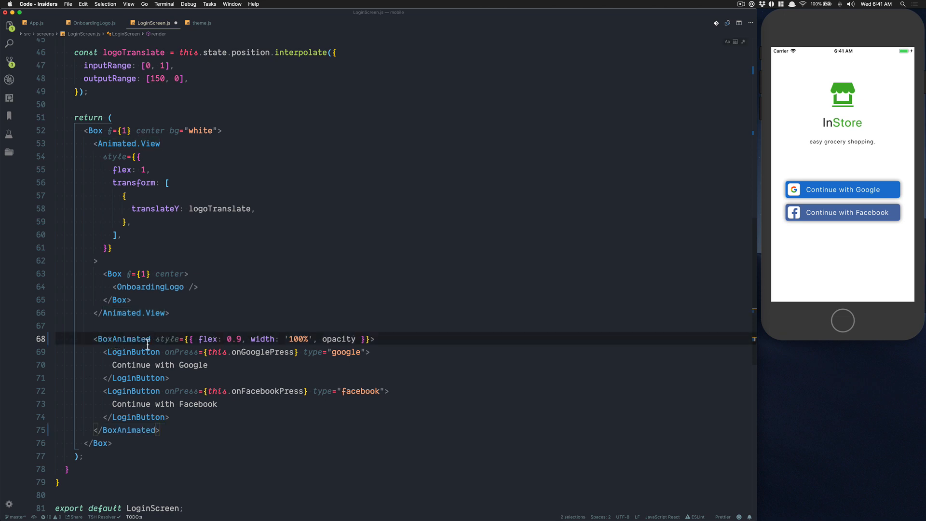
{"action": "left_click", "coordinate": [151, 338]}
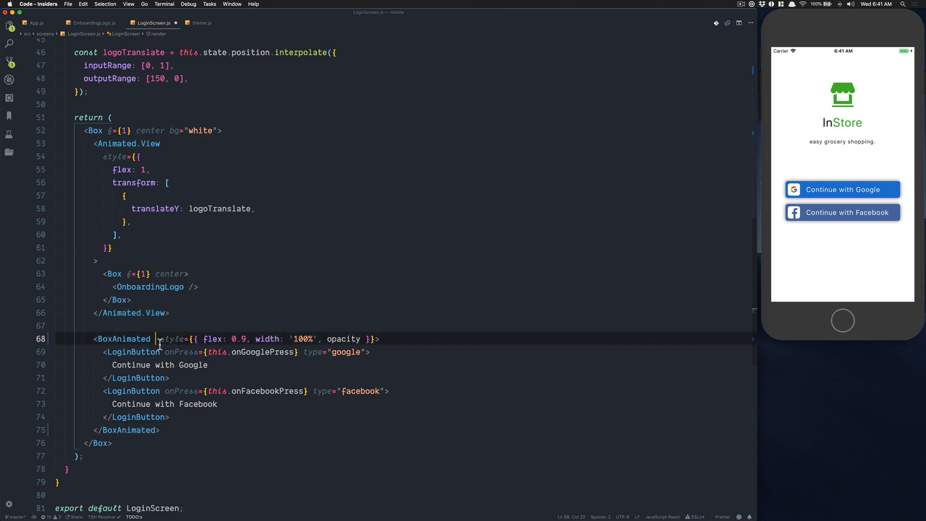
{"action": "type", "text": "f={0.8"}
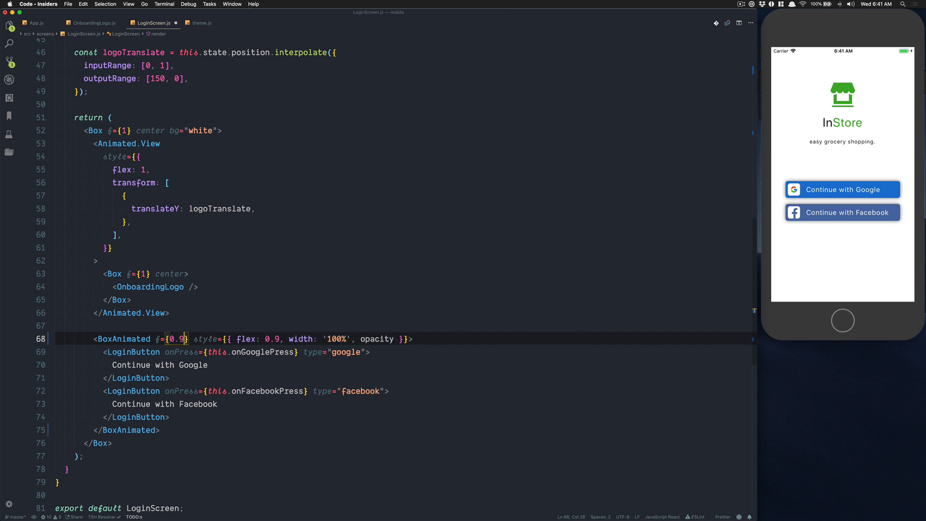
{"action": "key", "text": "BackSpace"}
{"action": "type", "text": "9"}
{"action": "key", "text": "Right"}
{"action": "type", "text": "w={1}"}
- Remove the flex and width entries from the buttons container style, leaving opacity, and save
{"action": "double_click", "coordinate": [275, 338]}
{"action": "key", "text": "shift+alt+Right"}
{"action": "key", "text": "shift+alt+Right"}
{"action": "key", "text": "shift+alt+Right"}
{"action": "key", "text": "shift+alt+Right"}
{"action": "key", "text": "shift+alt+Right"}
{"action": "key", "text": "shift+alt+Right"}
{"action": "key", "text": "BackSpace"}
{"action": "key", "text": "BackSpace"}
{"action": "left_click", "coordinate": [286, 327]}
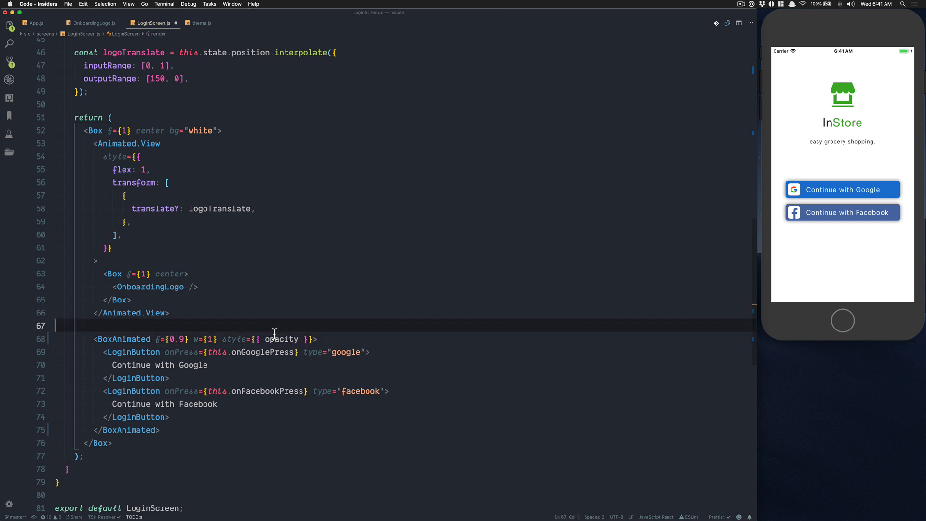
{"action": "double_click", "coordinate": [233, 338]}
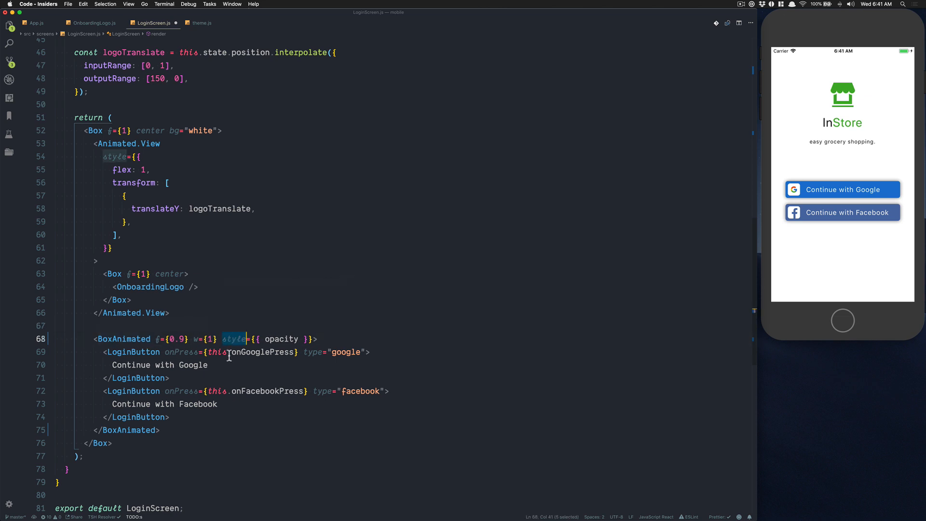
{"action": "left_click", "coordinate": [260, 336]}
{"action": "key", "text": "super+s"}
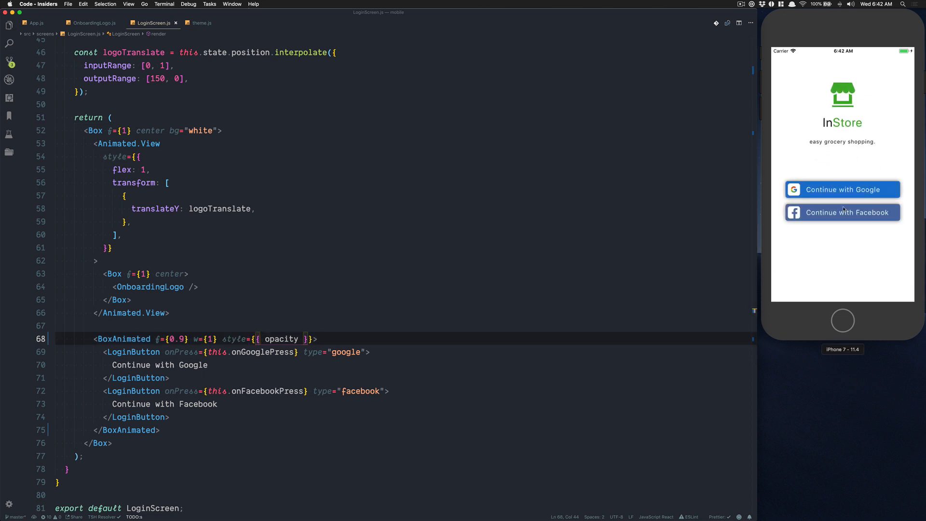
- Rename the logo container's opening and closing Animated.View tags to BoxAnimated
{"action": "left_click", "coordinate": [185, 250]}
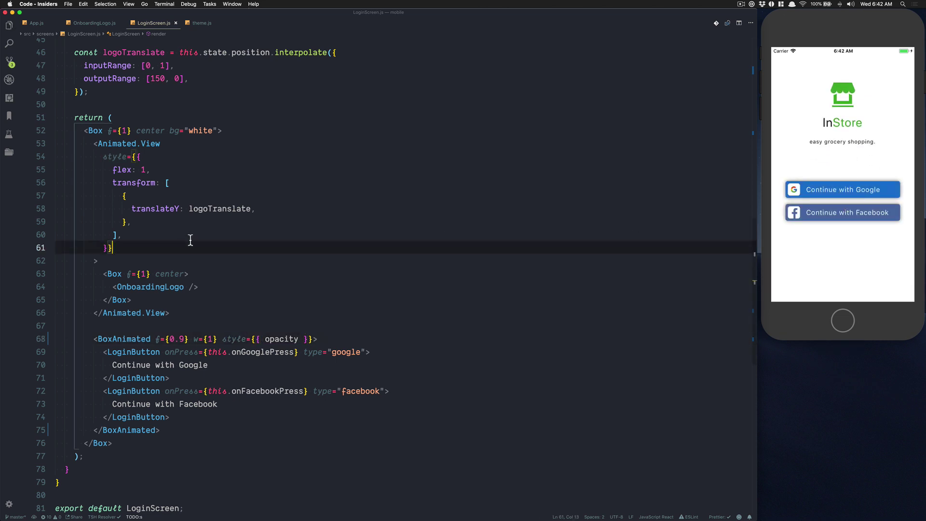
{"action": "left_click", "coordinate": [161, 143]}
{"action": "left_click_drag", "start_coordinate": [161, 144], "coordinate": [98, 143]}
{"action": "key", "text": "super+d"}
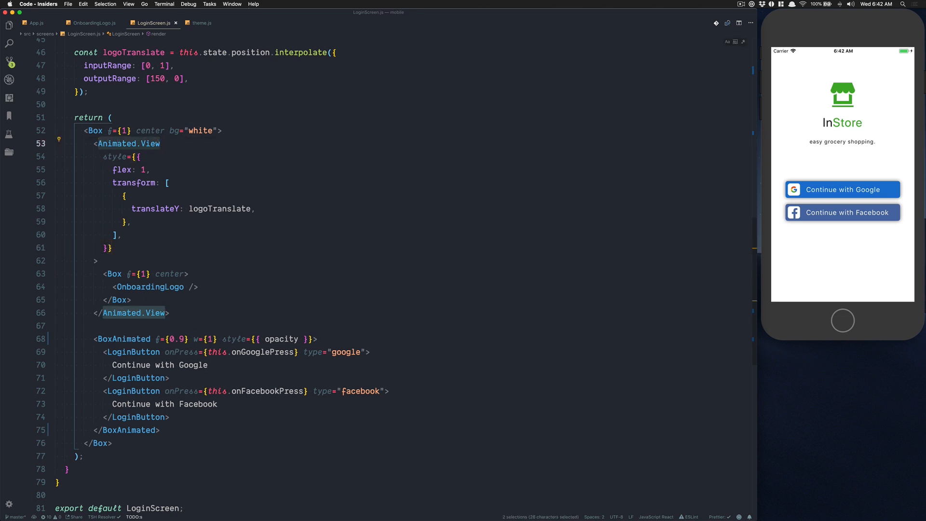
{"action": "key", "text": "BackSpace"}
{"action": "type", "text": "BoxA"}
{"action": "key", "text": "Return"}
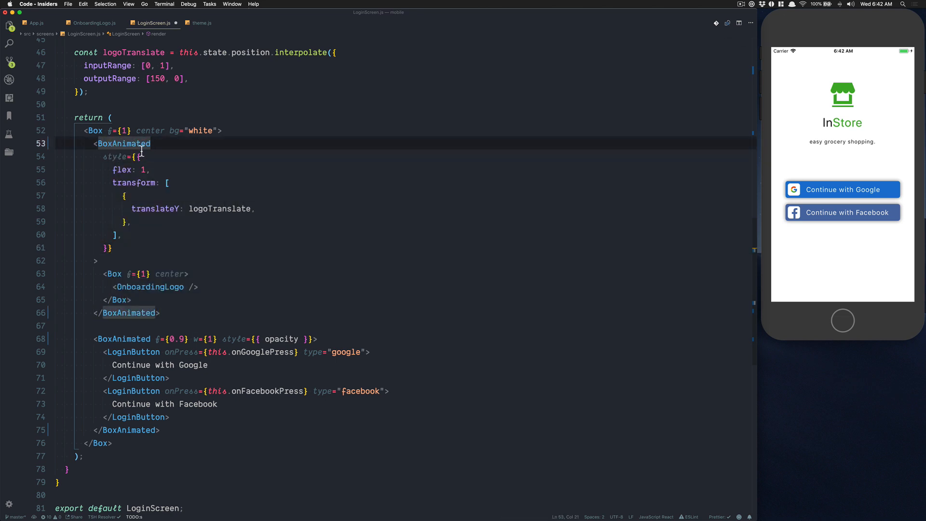
{"action": "key", "text": "Escape"}
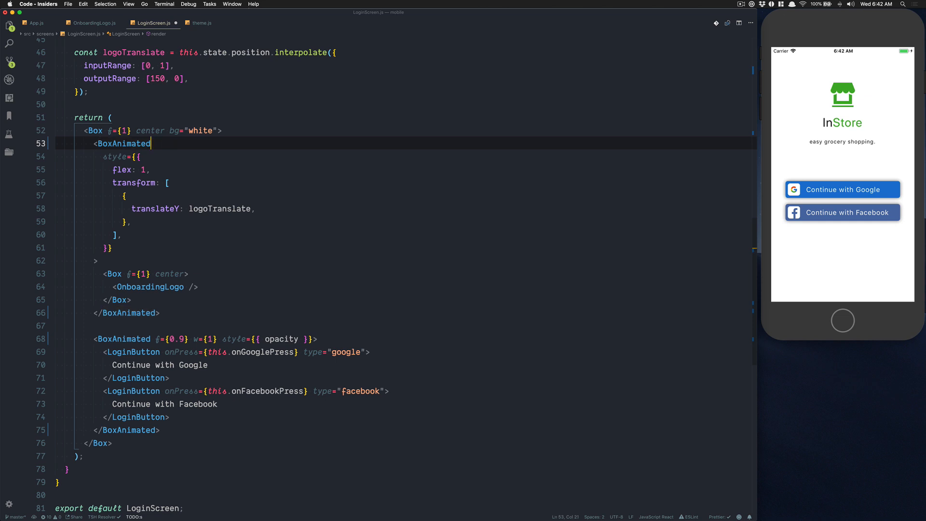
- Add f={1} to the logo BoxAnimated, delete its flex: 1 style line, and save
{"action": "key", "text": "Return"}
{"action": "type", "text": "f={1}"}
{"action": "key", "text": "Down"}
{"action": "key", "text": "Down"}
{"action": "key", "text": "shift+Down"}
{"action": "key", "text": "BackSpace"}
{"action": "key", "text": "Down"}
{"action": "key", "text": "super+s"}
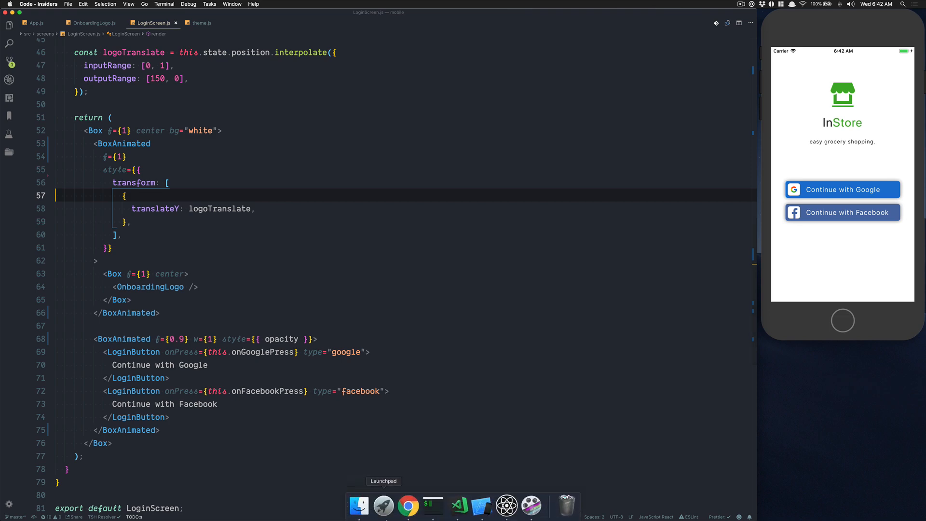
- Bring the browser with the Expo Facebook docs to the front
{"action": "left_click", "coordinate": [409, 512]}
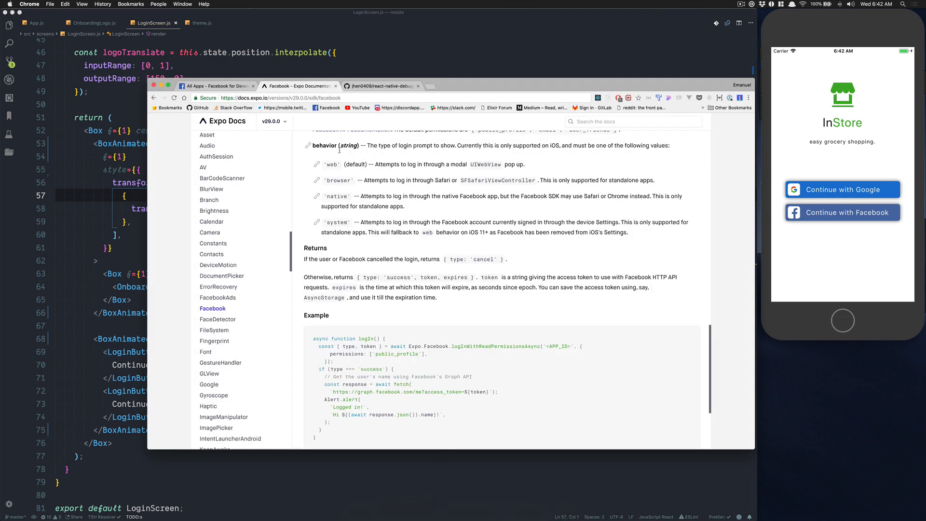
{"action": "scroll", "coordinate": [396, 253], "scroll_direction": "up", "scroll_amount": 10}
{"action": "scroll", "coordinate": [397, 196], "scroll_direction": "up", "scroll_amount": 5}
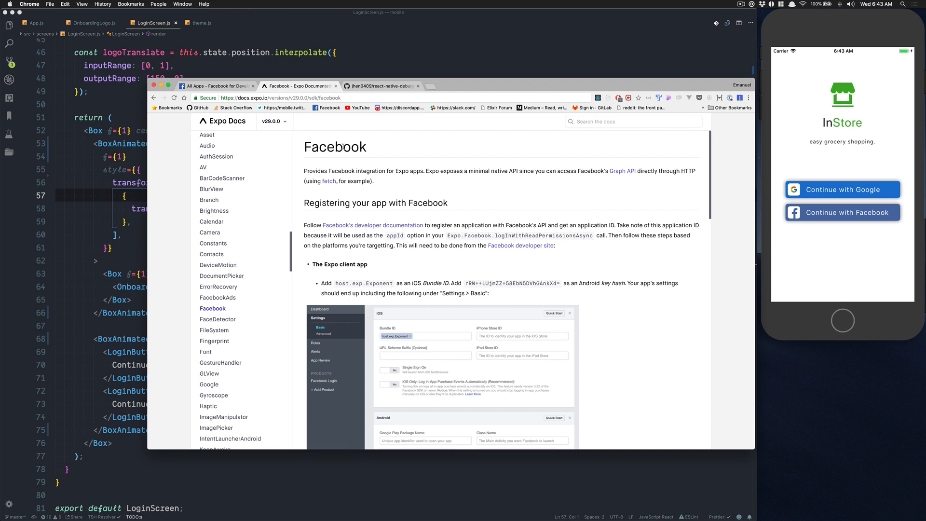
- Submit the InStore app creation form on Facebook for Developers and pass the reCAPTCHA check
{"action": "left_click", "coordinate": [209, 86]}
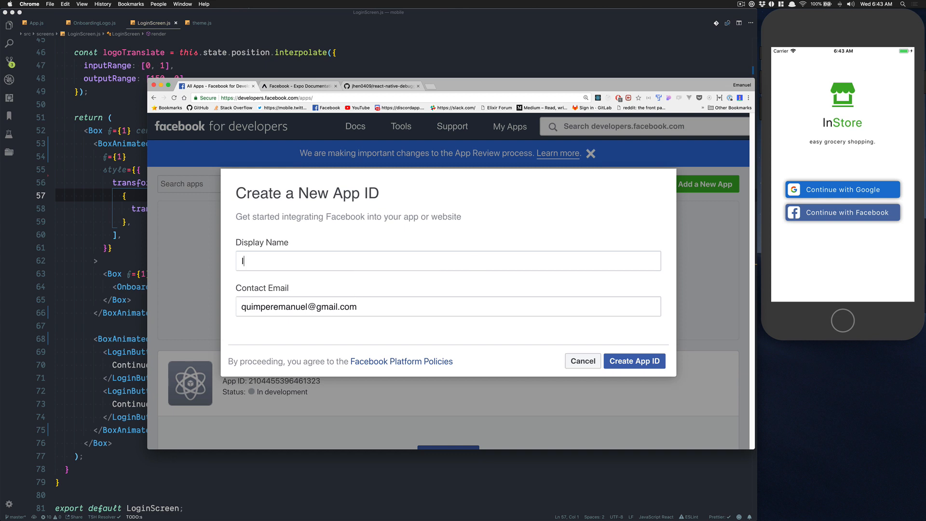
{"action": "type", "text": "nStore"}
{"action": "left_click", "coordinate": [635, 361]}
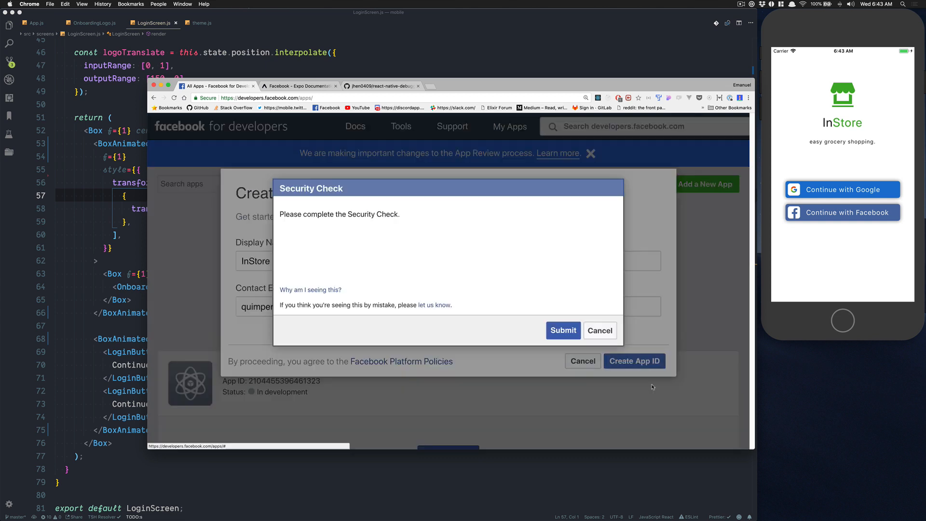
{"action": "left_click", "coordinate": [304, 254]}
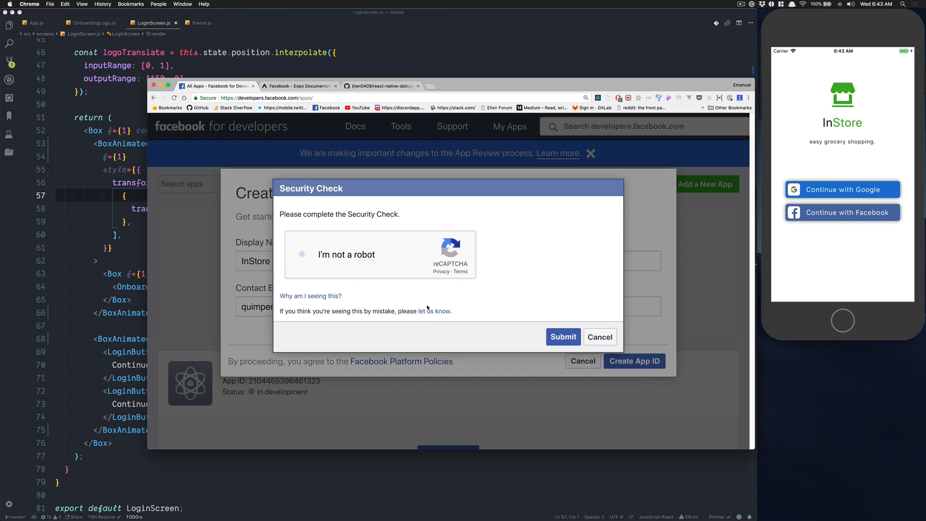
{"action": "left_click", "coordinate": [562, 337]}
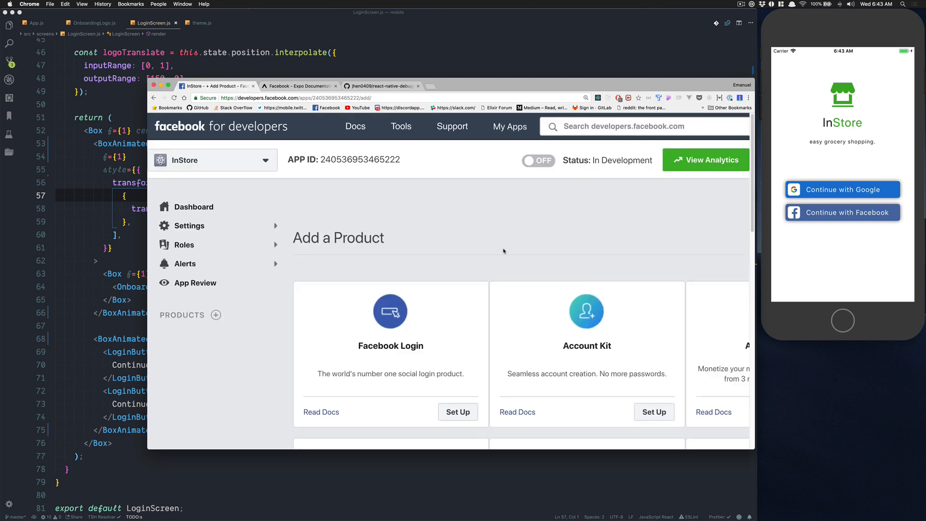
{"action": "key", "text": "super+minus"}
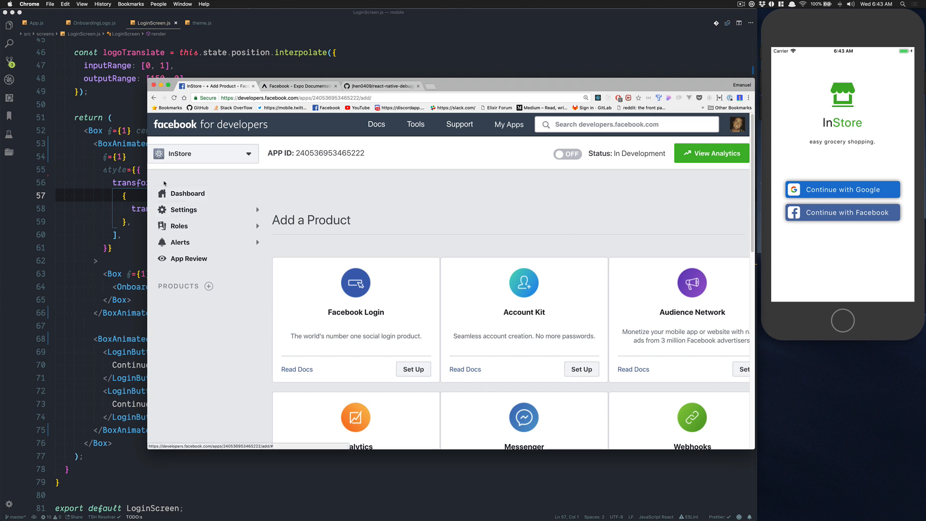
{"action": "left_click", "coordinate": [189, 209]}
{"action": "left_click", "coordinate": [200, 227]}
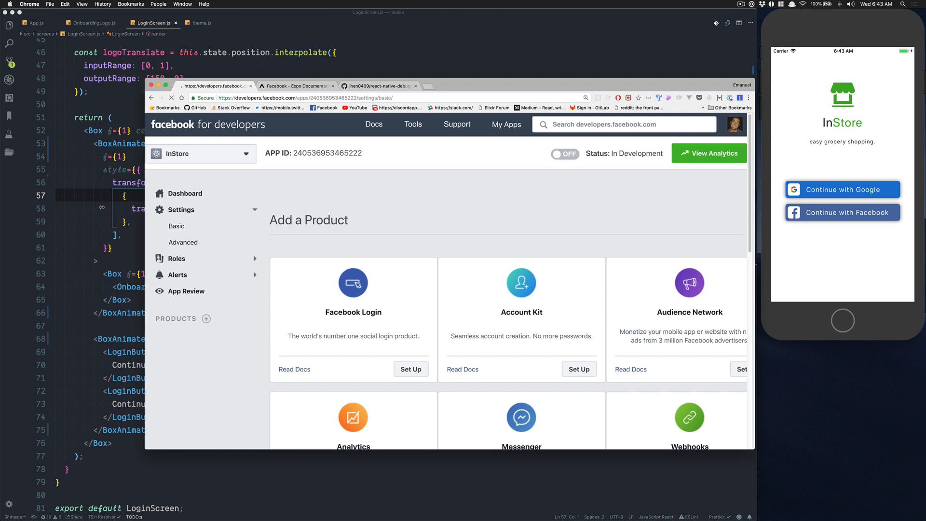
{"action": "left_click_drag", "start_coordinate": [148, 208], "coordinate": [78, 208]}
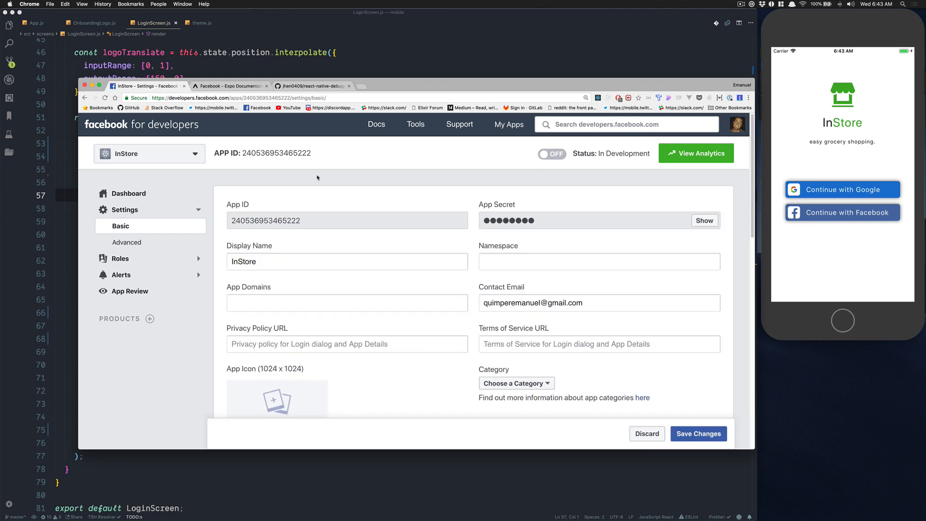
{"action": "double_click", "coordinate": [286, 218]}
{"action": "key", "text": "super+c"}
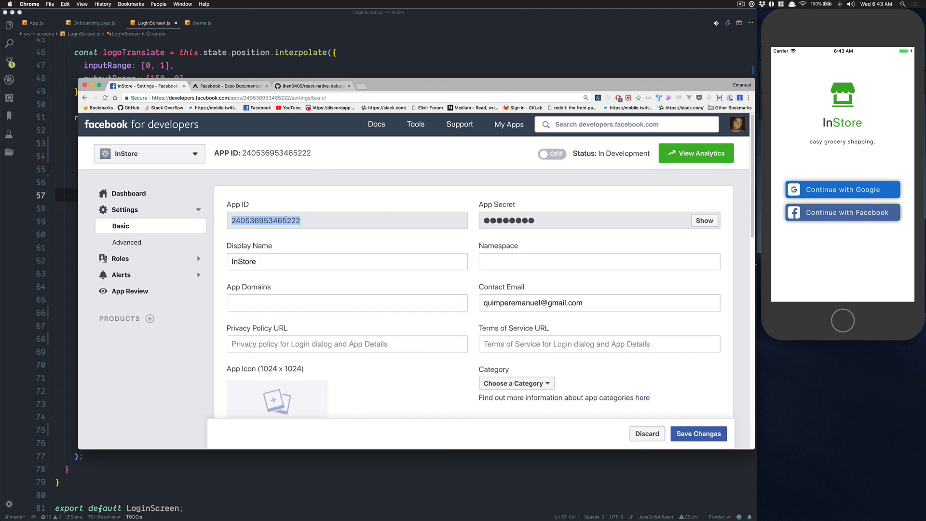
- Copy the App ID, return to Visual Studio Code, and start a file search
{"action": "key", "text": "super+Tab"}
{"action": "left_click", "coordinate": [382, 334]}
{"action": "key", "text": "super+p"}
{"action": "type", "text": "app.j"}
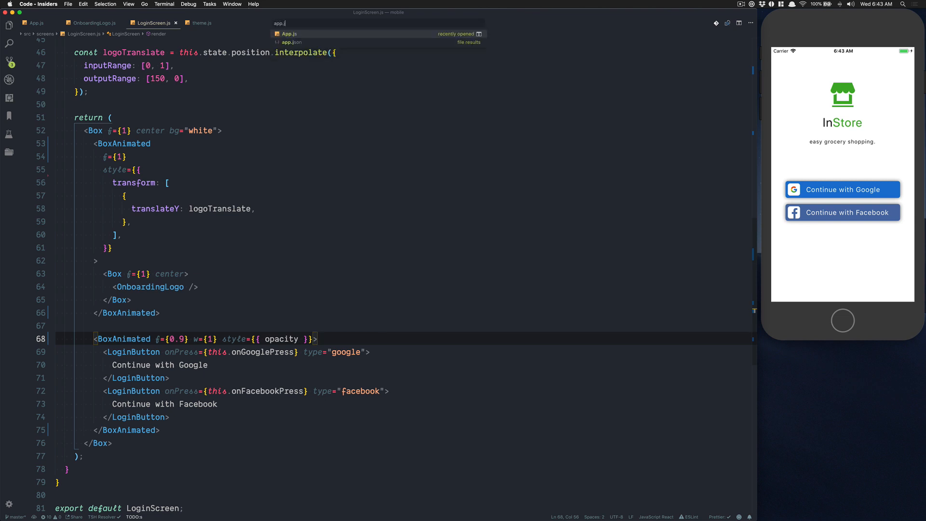
- Open app.json and take the facebookAppId key name from the Expo Facebook docs
{"action": "key", "text": "Down"}
{"action": "key", "text": "Return"}
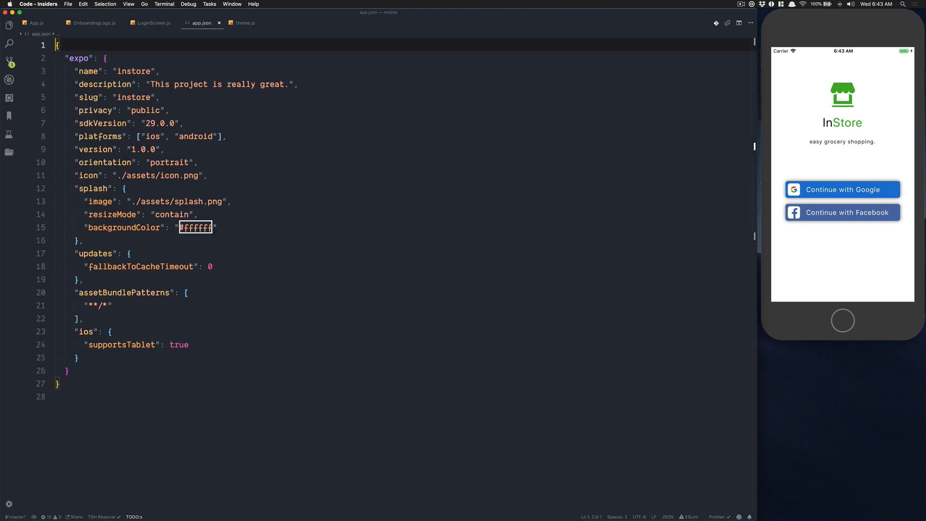
{"action": "key", "text": "super+Tab"}
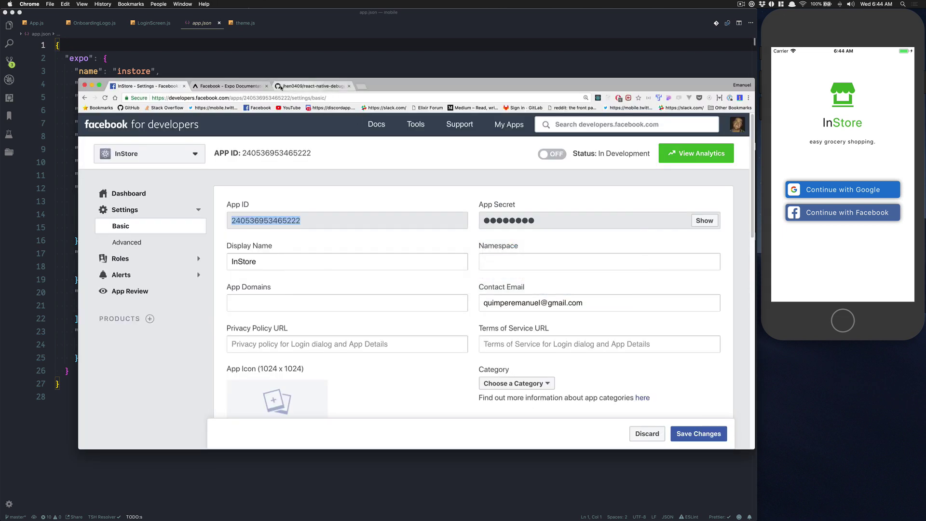
{"action": "left_click", "coordinate": [244, 86]}
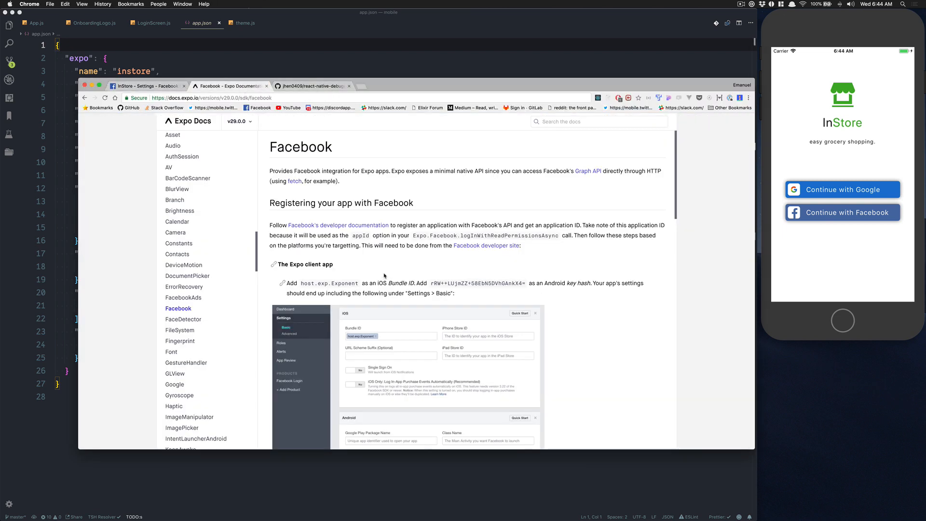
{"action": "scroll", "coordinate": [384, 272], "scroll_direction": "down", "scroll_amount": 5}
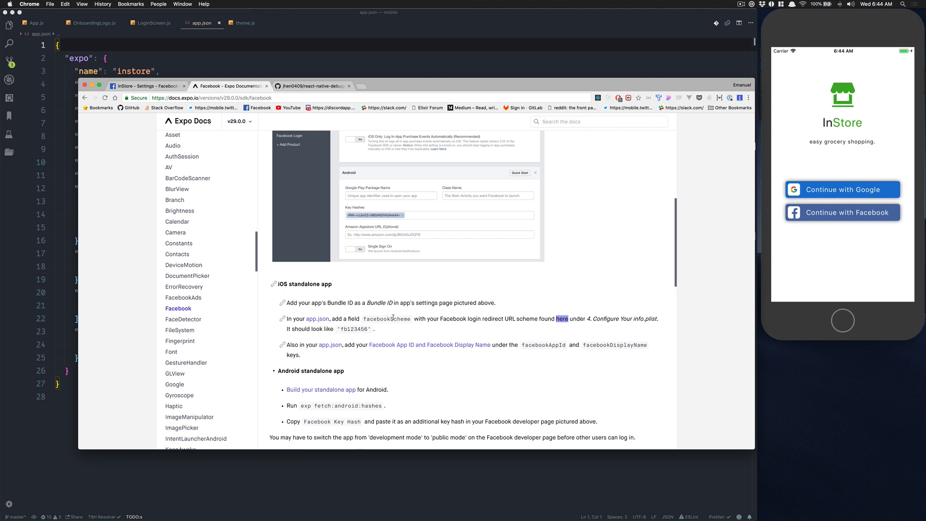
{"action": "double_click", "coordinate": [544, 347]}
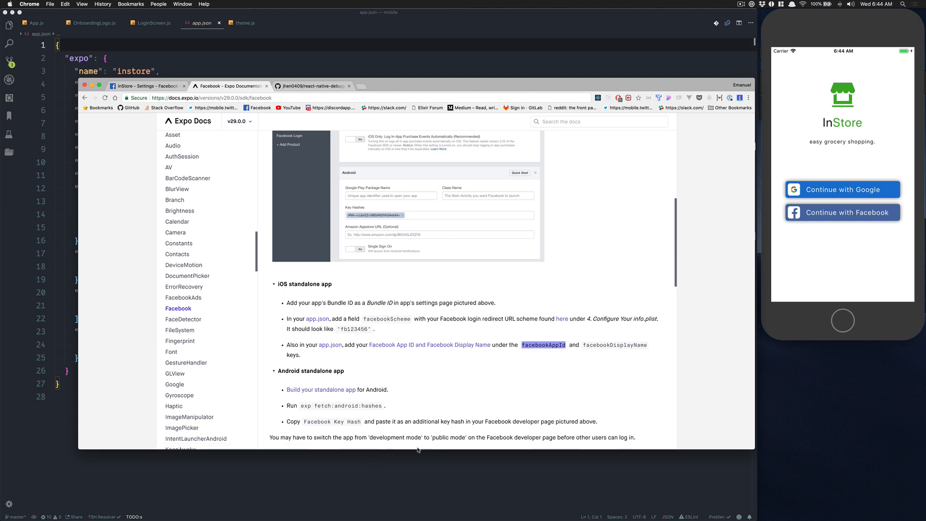
{"action": "left_click", "coordinate": [386, 466]}
{"action": "left_click", "coordinate": [109, 245]}
{"action": "left_click", "coordinate": [105, 321]}
{"action": "left_click", "coordinate": [81, 358]}
{"action": "type", "text": ","}
{"action": "key", "text": "Return"}
{"action": "type", "text": "\"facebookAppId\":"}
{"action": "key", "text": "super+Tab"}
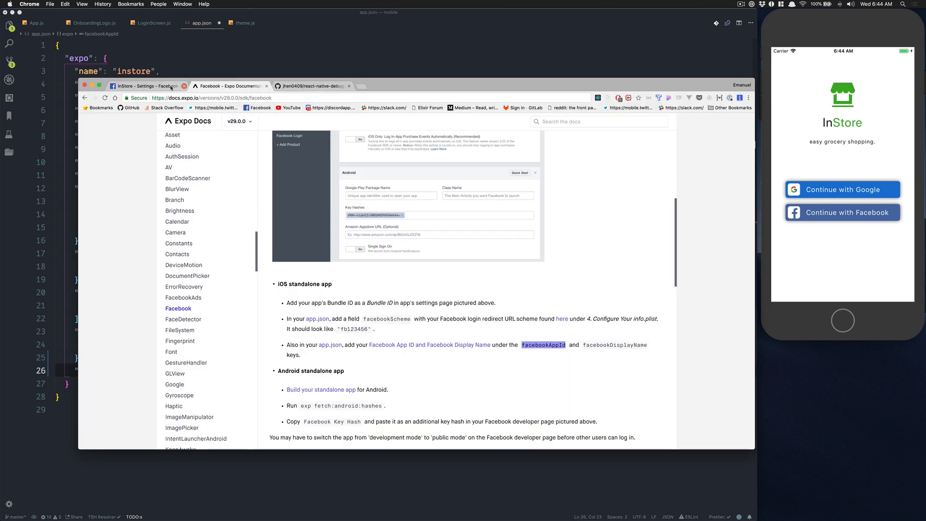
{"action": "left_click", "coordinate": [167, 88]}
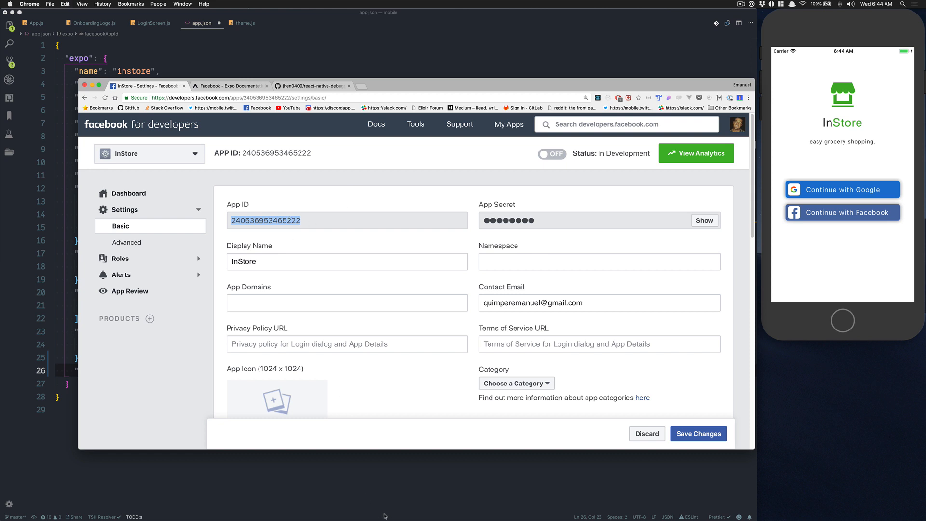
{"action": "key", "text": "super+Tab"}
{"action": "type", "text": "\""}
{"action": "key", "text": "super+v"}
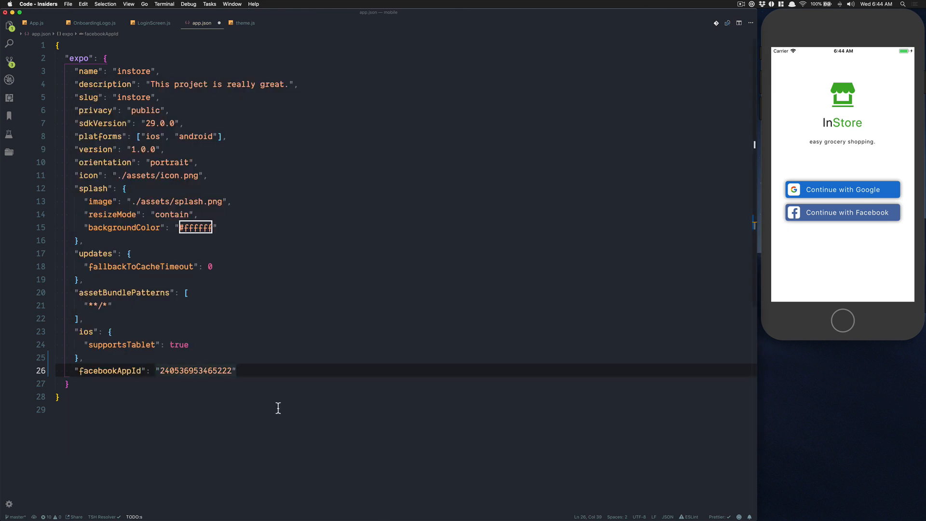
{"action": "type", "text": ","}
{"action": "key", "text": "Return"}
{"action": "key", "text": "super+Tab"}
{"action": "left_click", "coordinate": [367, 260]}
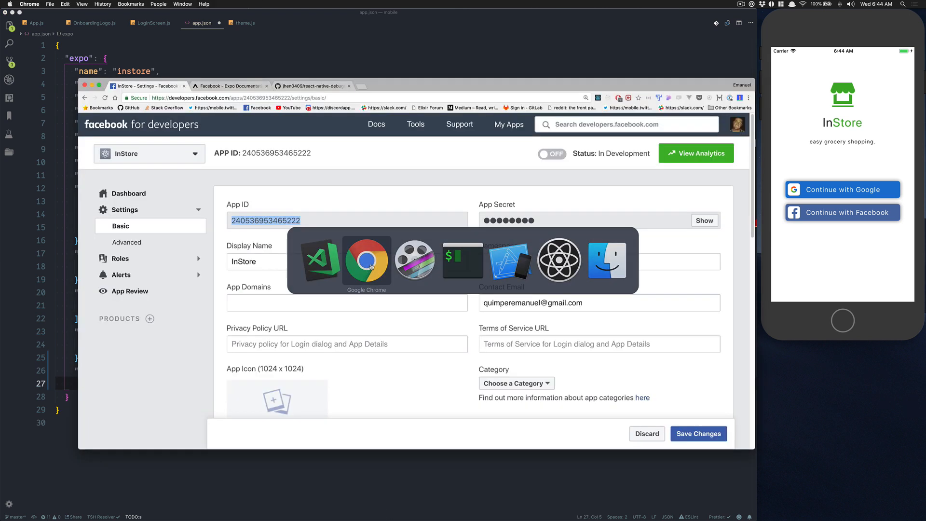
{"action": "left_click", "coordinate": [245, 86]}
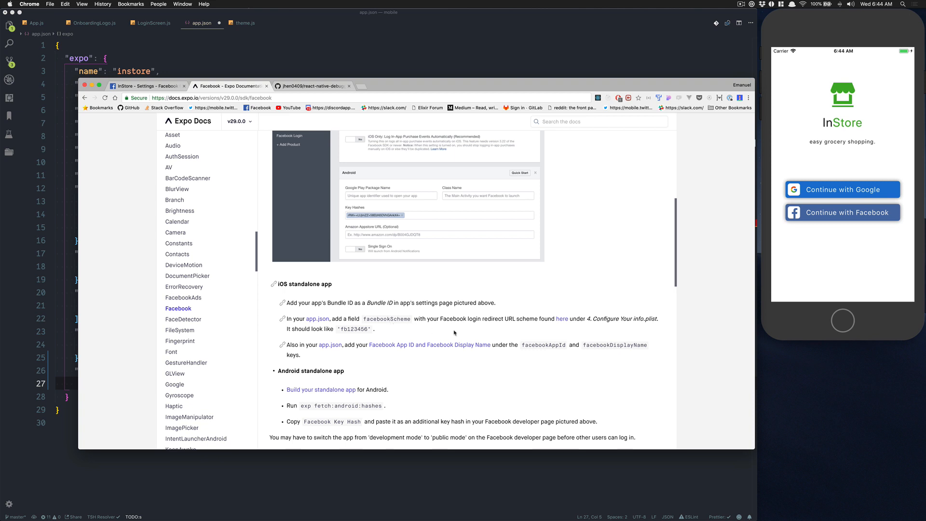
{"action": "left_click", "coordinate": [562, 322], "text": "super"}
{"action": "left_click", "coordinate": [316, 87]}
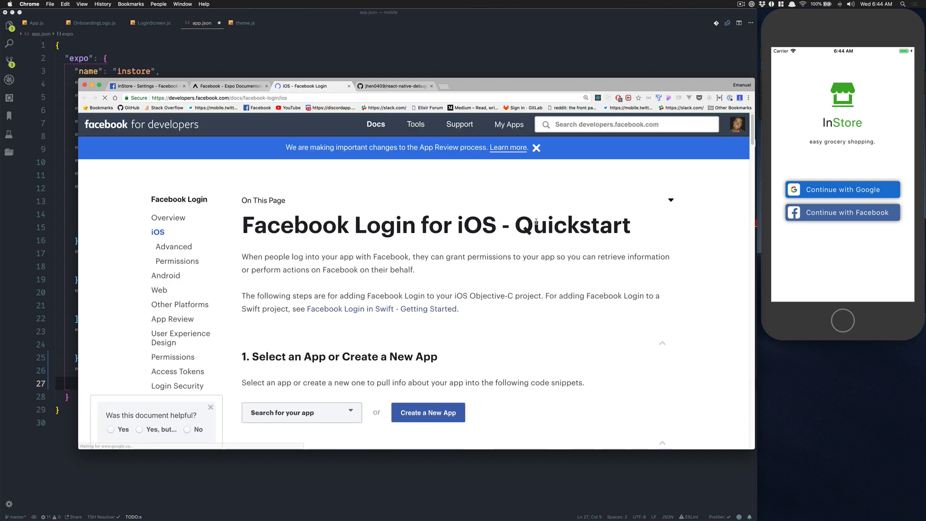
{"action": "scroll", "coordinate": [339, 375], "scroll_direction": "down", "scroll_amount": 2}
{"action": "left_click", "coordinate": [319, 353]}
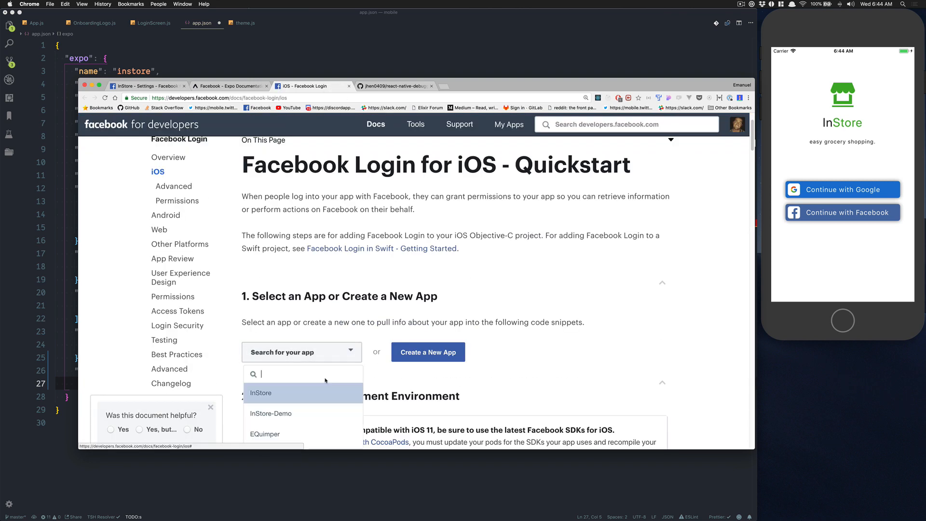
{"action": "left_click", "coordinate": [306, 393]}
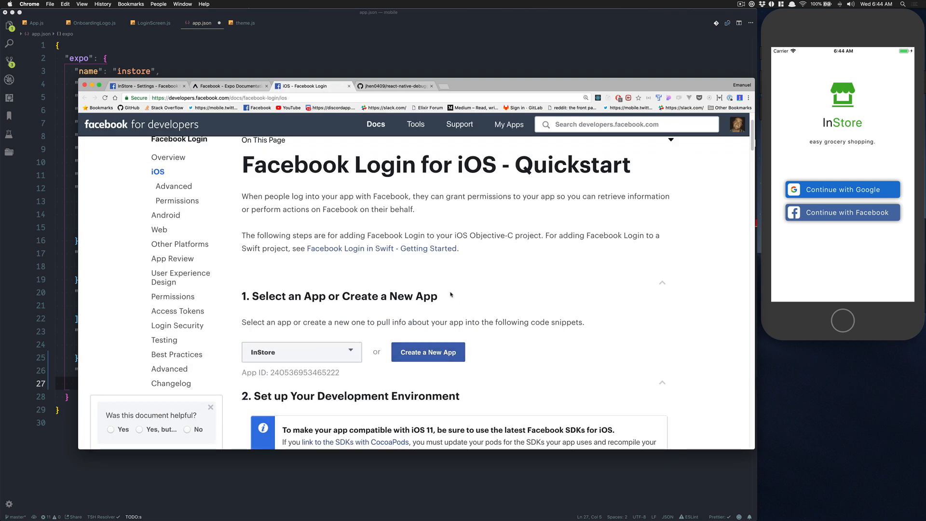
{"action": "scroll", "coordinate": [445, 293], "scroll_direction": "down", "scroll_amount": 3}
{"action": "scroll", "coordinate": [445, 293], "scroll_direction": "down", "scroll_amount": 3}
{"action": "scroll", "coordinate": [446, 293], "scroll_direction": "down", "scroll_amount": 3}
{"action": "scroll", "coordinate": [445, 293], "scroll_direction": "down", "scroll_amount": 1}
{"action": "scroll", "coordinate": [446, 292], "scroll_direction": "down", "scroll_amount": 3}
{"action": "scroll", "coordinate": [447, 293], "scroll_direction": "down", "scroll_amount": 2}
{"action": "scroll", "coordinate": [443, 292], "scroll_direction": "down", "scroll_amount": 5}
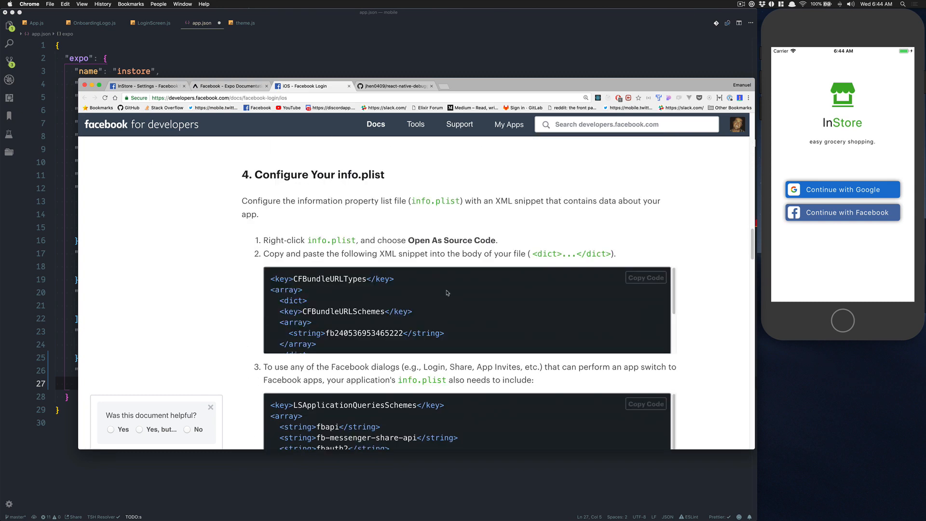
{"action": "double_click", "coordinate": [368, 293]}
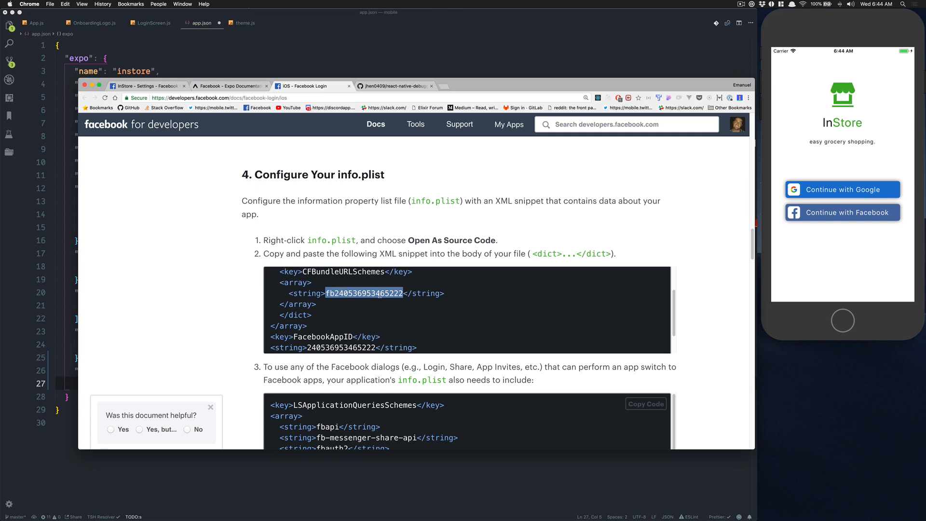
{"action": "key", "text": "super+Tab"}
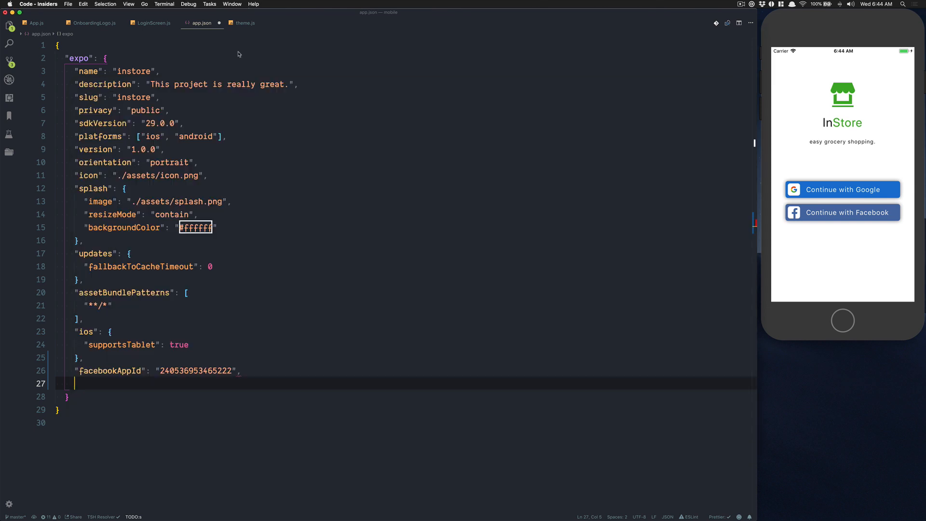
{"action": "key", "text": "super+Tab"}
{"action": "left_click", "coordinate": [238, 85]}
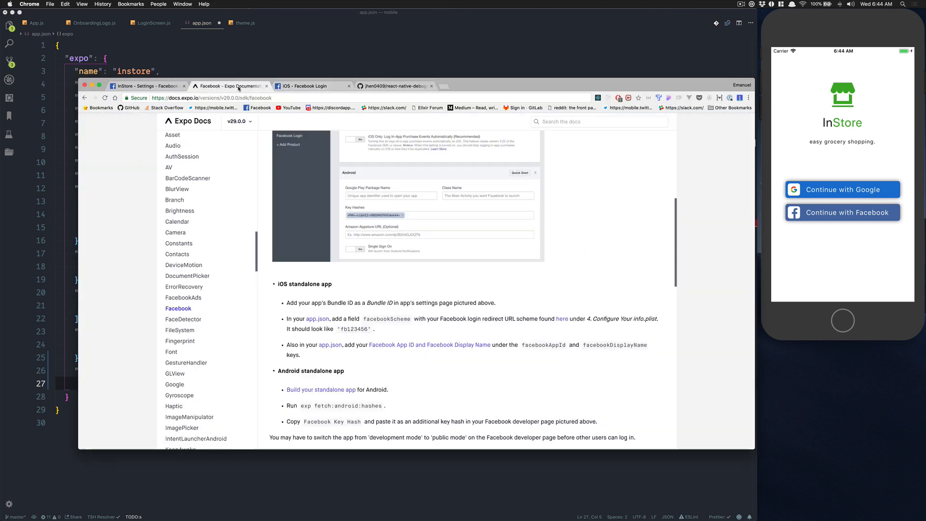
{"action": "key", "text": "ctrl+shift+Tab"}
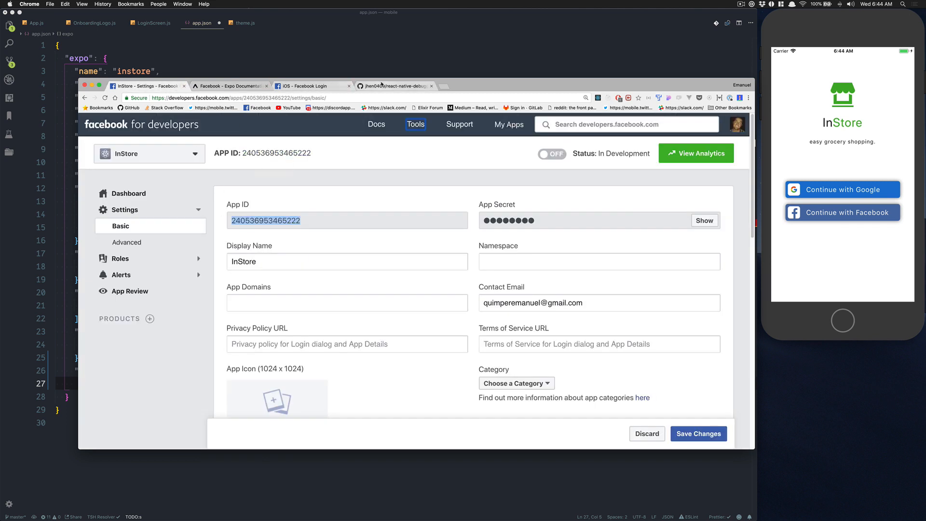
{"action": "left_click", "coordinate": [230, 85]}
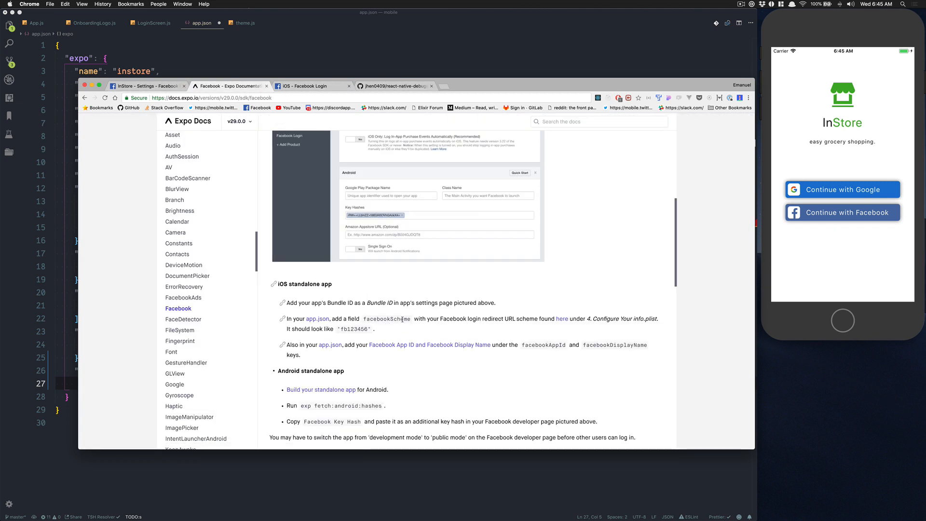
{"action": "key", "text": "super+Tab"}
{"action": "type", "text": "\"facebookScheme\""}
{"action": "key", "text": "super+v"}
{"action": "key", "text": "super+s"}
{"action": "left_click", "coordinate": [291, 333]}
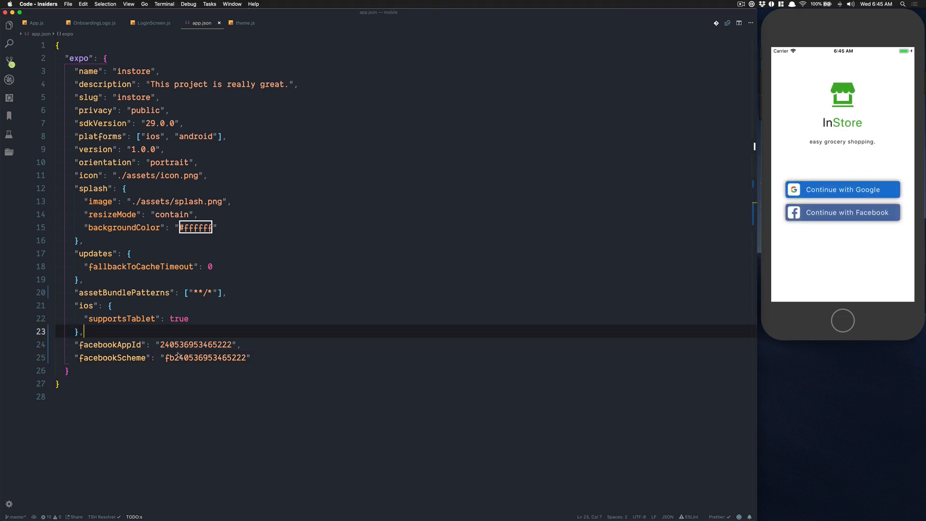
{"action": "mouse_move", "coordinate": [406, 519]}
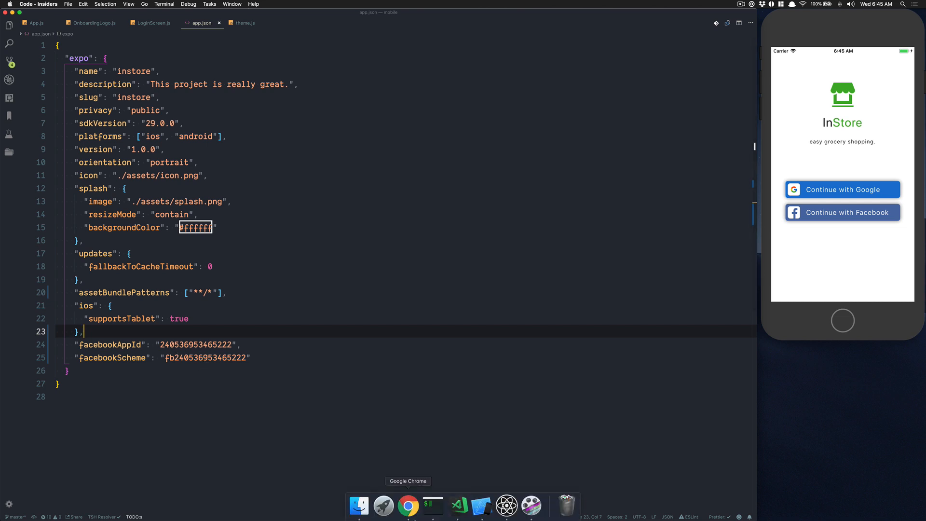
- Return to the Expo docs and select the host.exp.Exponent client bundle ID
{"action": "left_click", "coordinate": [408, 505]}
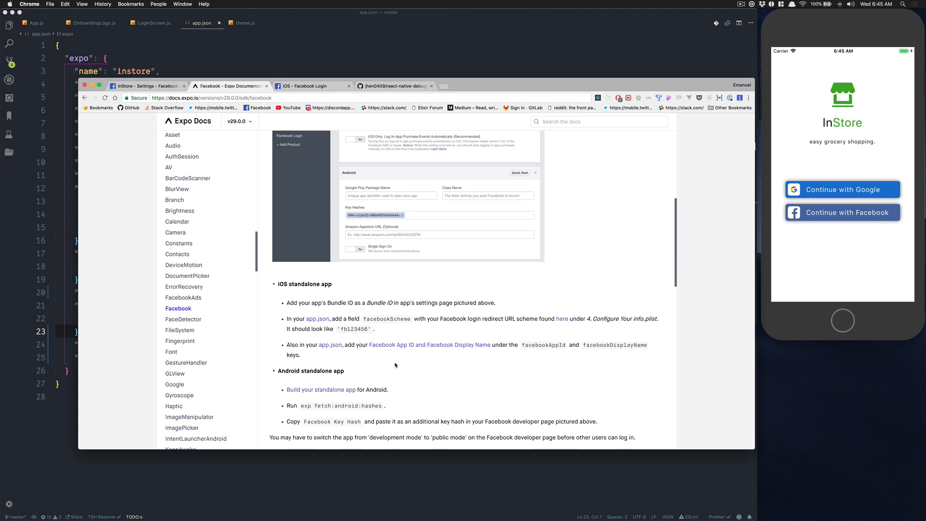
{"action": "scroll", "coordinate": [390, 313], "scroll_direction": "up", "scroll_amount": 5}
{"action": "scroll", "coordinate": [354, 265], "scroll_direction": "up", "scroll_amount": 2}
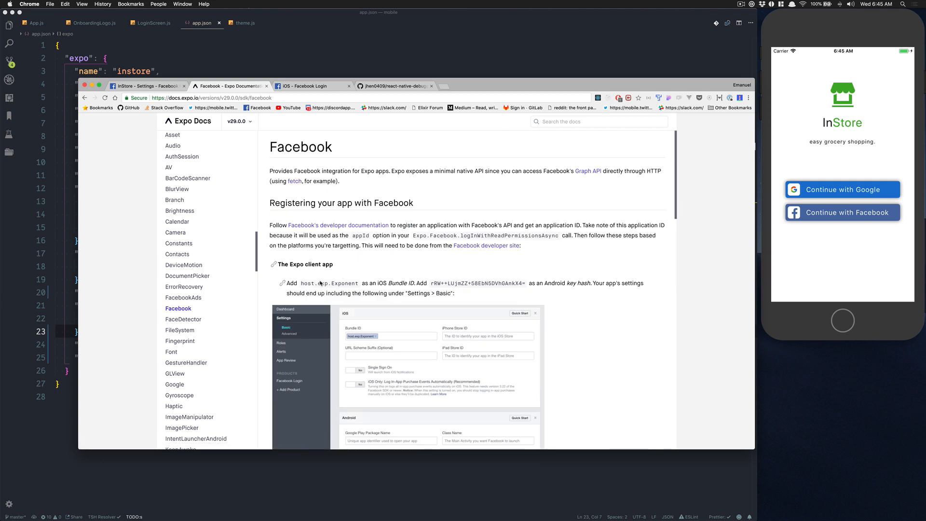
{"action": "left_click_drag", "start_coordinate": [360, 284], "coordinate": [300, 284]}
- Add an iOS platform to InStore with bundle ID host.exp.Exponent
{"action": "left_click", "coordinate": [161, 87]}
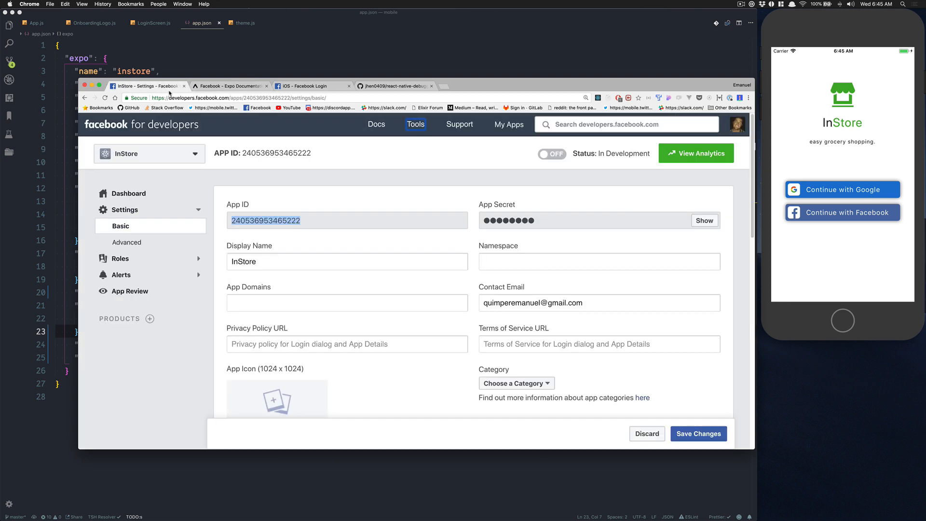
{"action": "scroll", "coordinate": [421, 290], "scroll_direction": "down", "scroll_amount": 5}
{"action": "scroll", "coordinate": [419, 287], "scroll_direction": "down", "scroll_amount": 3}
{"action": "scroll", "coordinate": [419, 287], "scroll_direction": "down", "scroll_amount": 5}
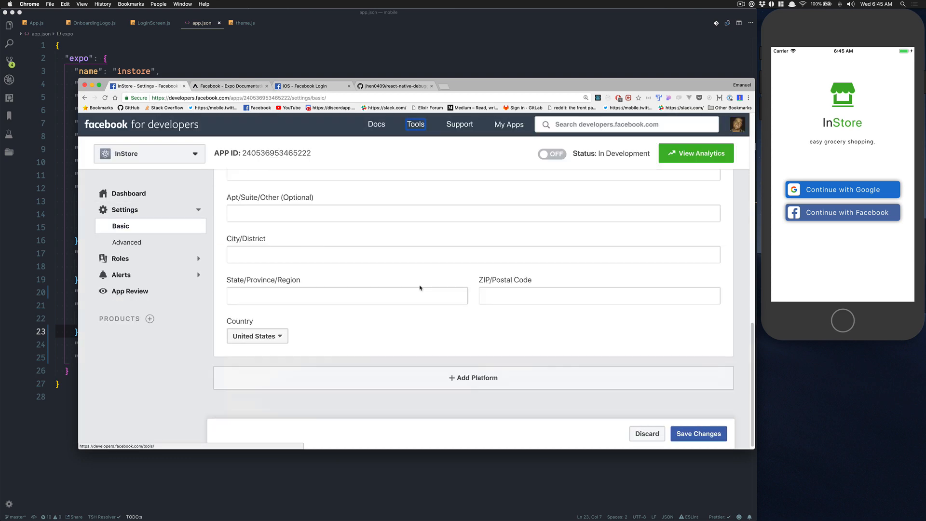
{"action": "left_click", "coordinate": [518, 375]}
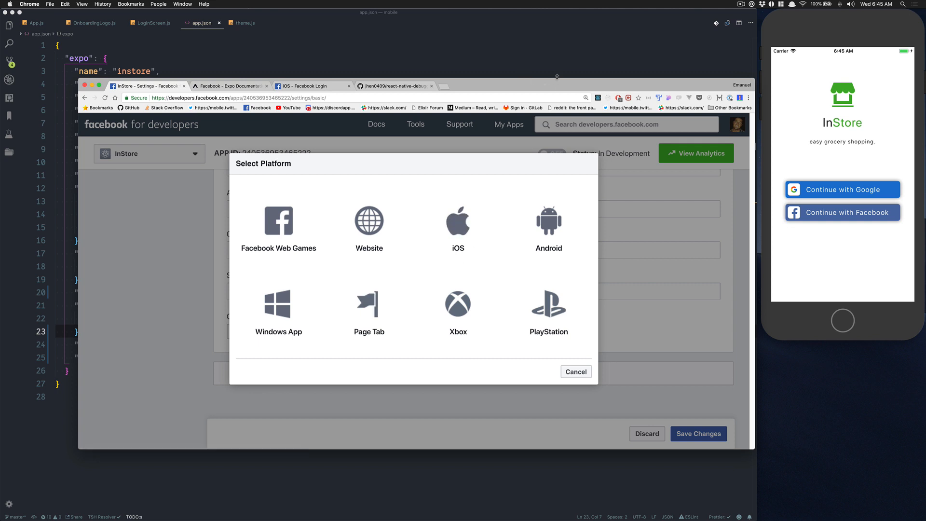
{"action": "left_click_drag", "start_coordinate": [558, 78], "coordinate": [557, 24]}
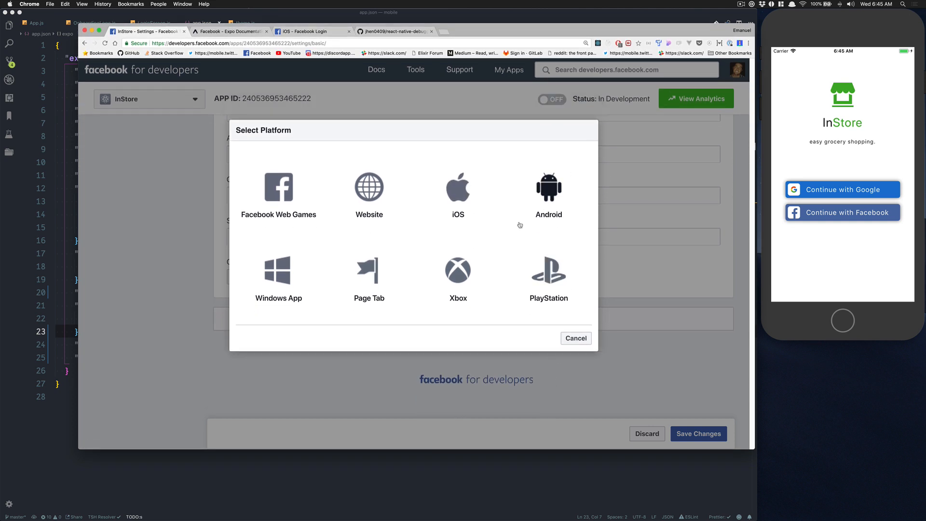
{"action": "left_click", "coordinate": [459, 187]}
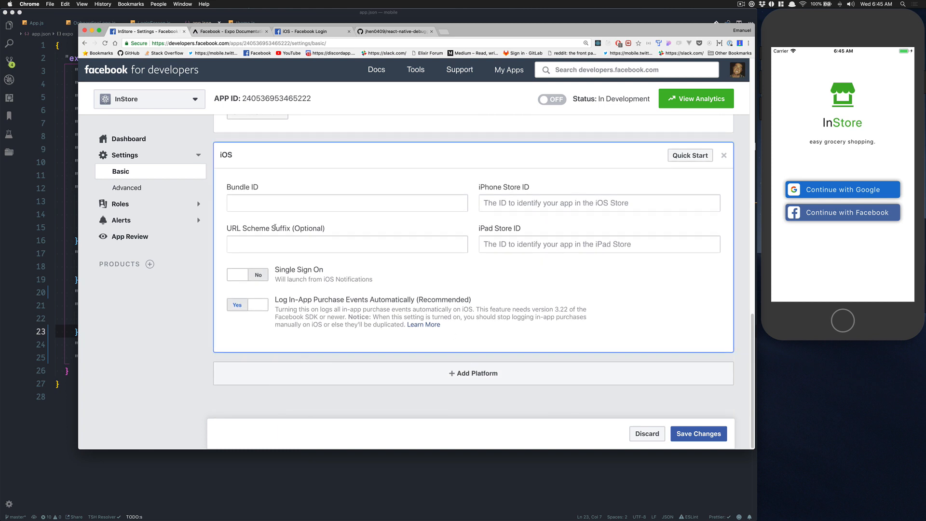
{"action": "left_click", "coordinate": [270, 202]}
{"action": "type", "text": "host.exp.Exponent"}
{"action": "left_click", "coordinate": [312, 221]}
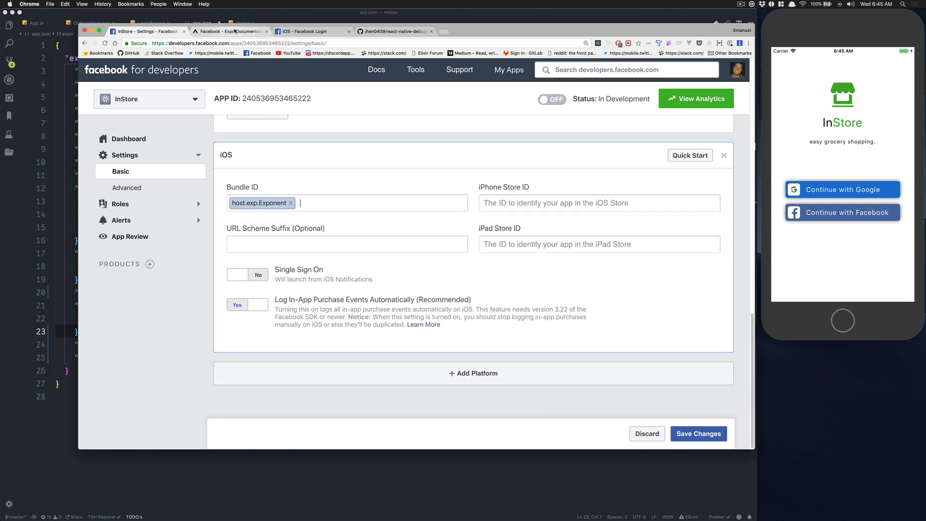
- Add an Android platform with the key hash copied from the Expo docs and save the changes
{"action": "left_click", "coordinate": [230, 32]}
{"action": "left_click_drag", "start_coordinate": [431, 229], "coordinate": [527, 230]}
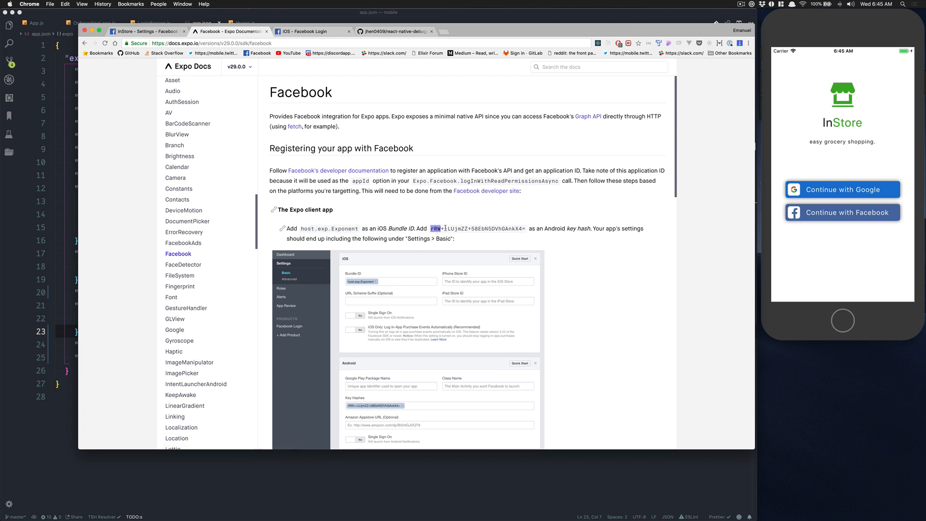
{"action": "key", "text": "super+c"}
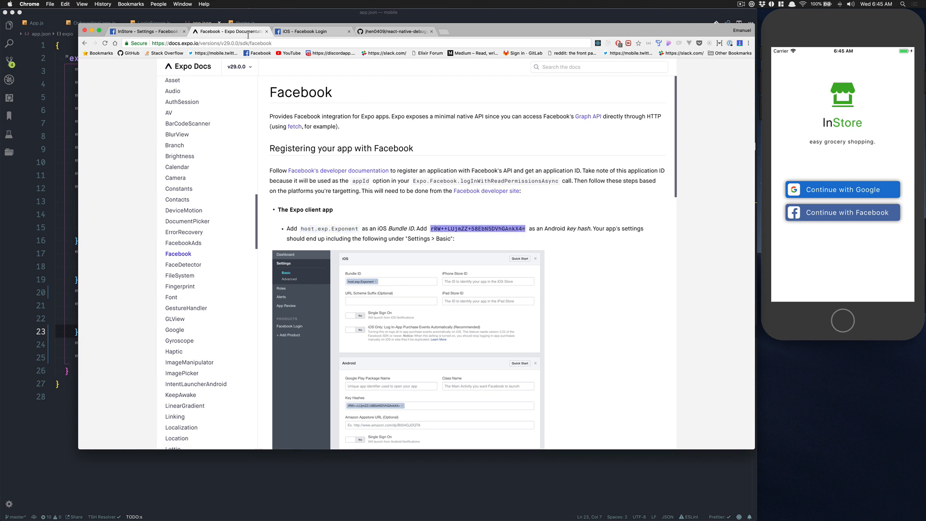
{"action": "left_click", "coordinate": [148, 31]}
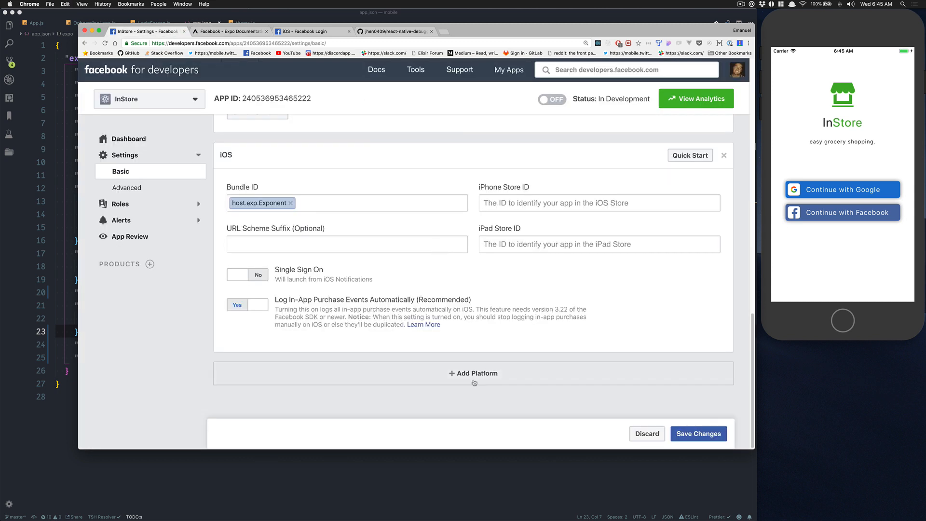
{"action": "left_click", "coordinate": [475, 373]}
{"action": "left_click", "coordinate": [550, 187]}
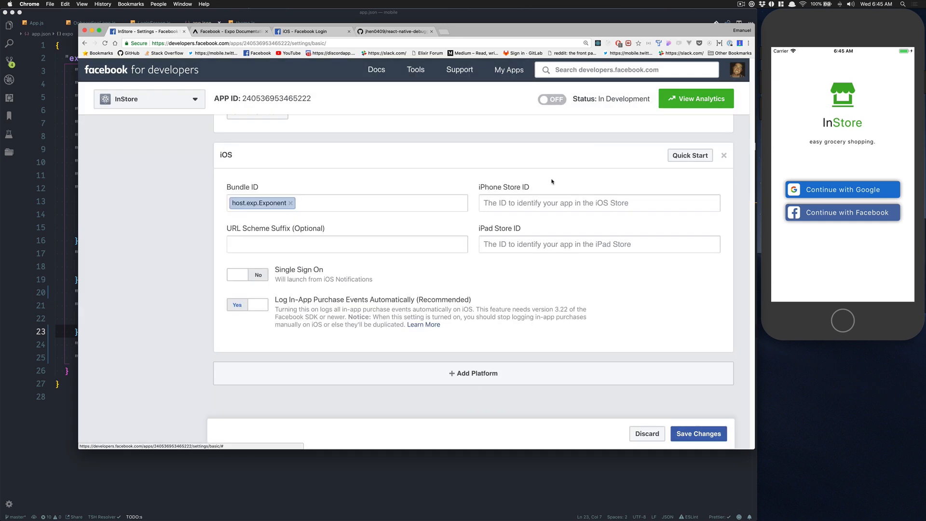
{"action": "scroll", "coordinate": [402, 292], "scroll_direction": "down", "scroll_amount": 1}
{"action": "scroll", "coordinate": [402, 292], "scroll_direction": "down", "scroll_amount": 3}
{"action": "left_click", "coordinate": [354, 215]}
{"action": "key", "text": "ctrl+v"}
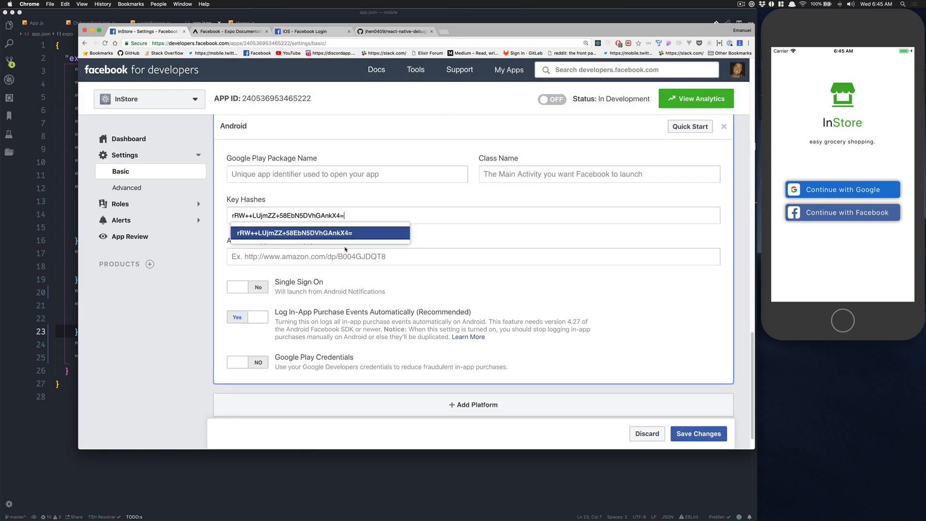
{"action": "left_click", "coordinate": [358, 232]}
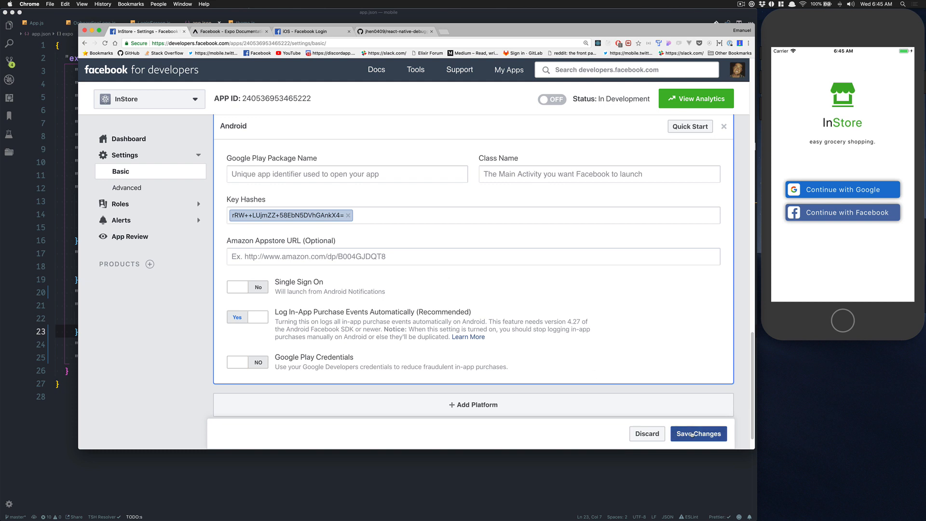
{"action": "left_click", "coordinate": [695, 434]}
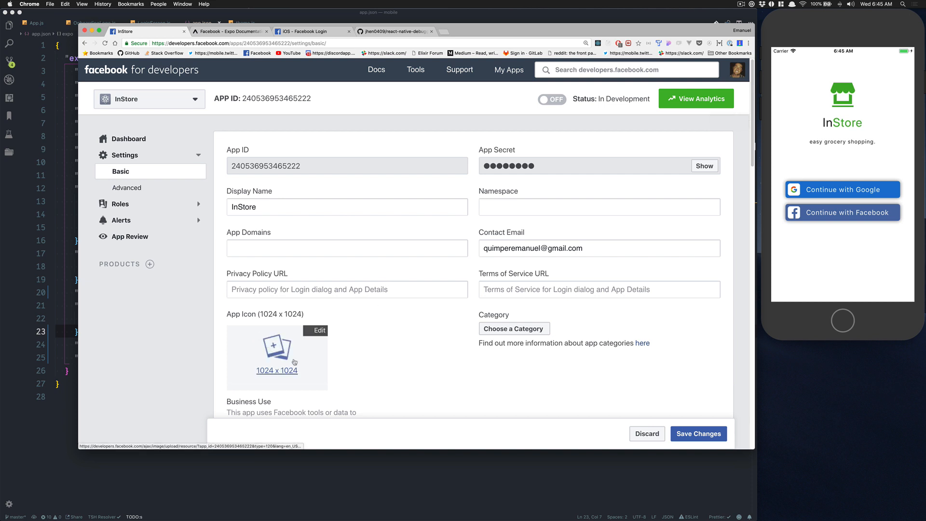
{"action": "mouse_move", "coordinate": [278, 356]}
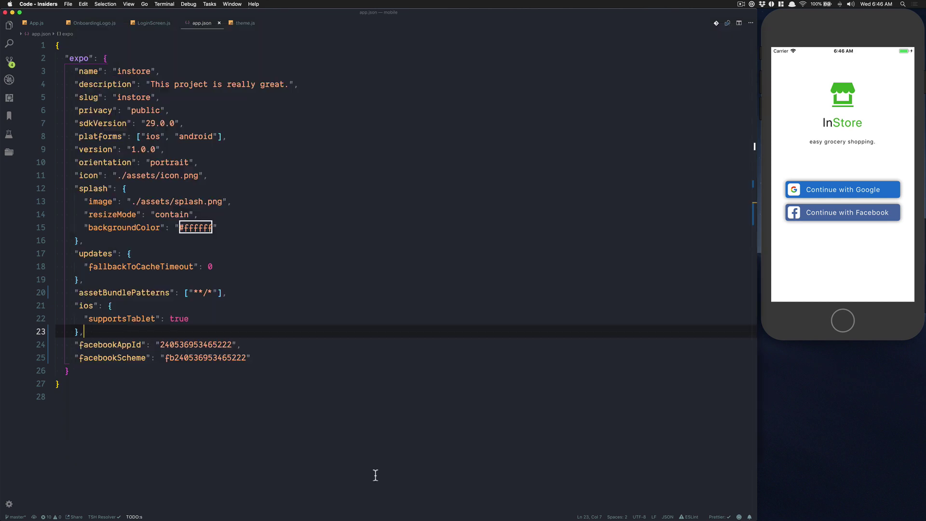
- Close InStore in the simulator, stop the Expo packager in iTerm2, and restart it with exp start
{"action": "key", "text": "super+Tab"}
{"action": "left_click", "coordinate": [432, 513]}
{"action": "key", "text": "super+1"}
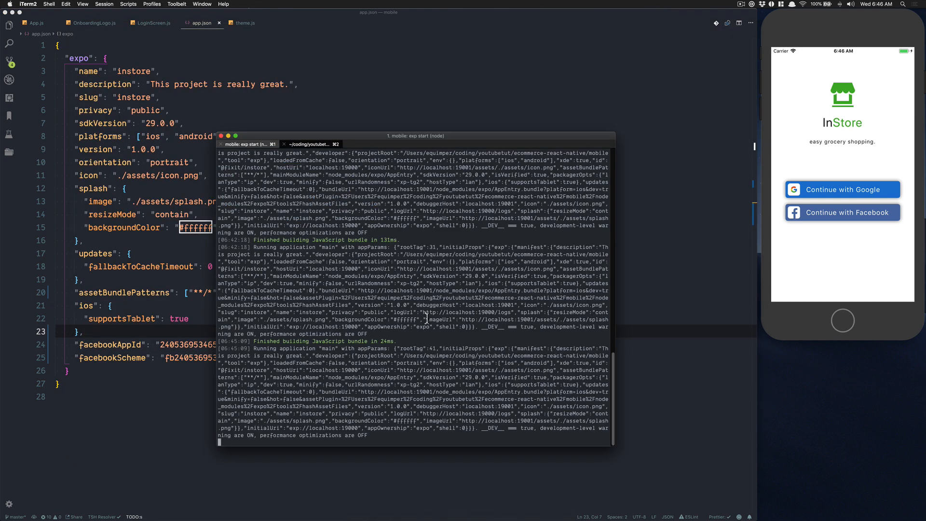
{"action": "double_click", "coordinate": [843, 320]}
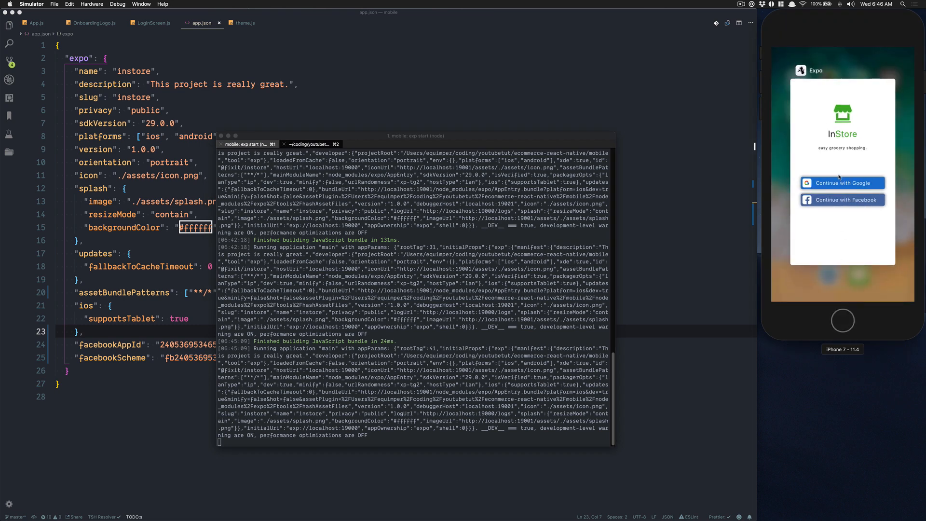
{"action": "left_click_drag", "start_coordinate": [827, 99], "coordinate": [827, 29]}
{"action": "left_click", "coordinate": [478, 353]}
{"action": "key", "text": "ctrl+c"}
{"action": "key", "text": "Return"}
{"action": "key", "text": "Return"}
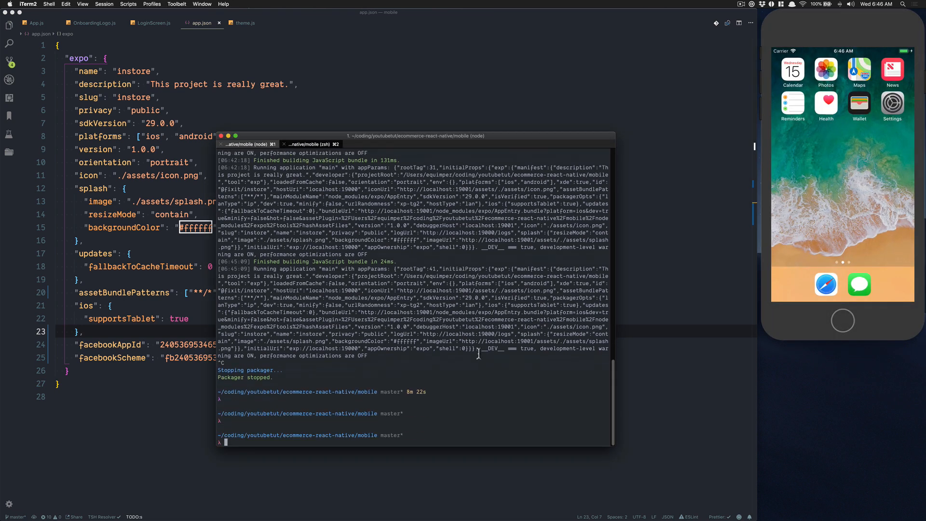
{"action": "key", "text": "super+k"}
{"action": "type", "text": "exp start"}
{"action": "key", "text": "Return"}
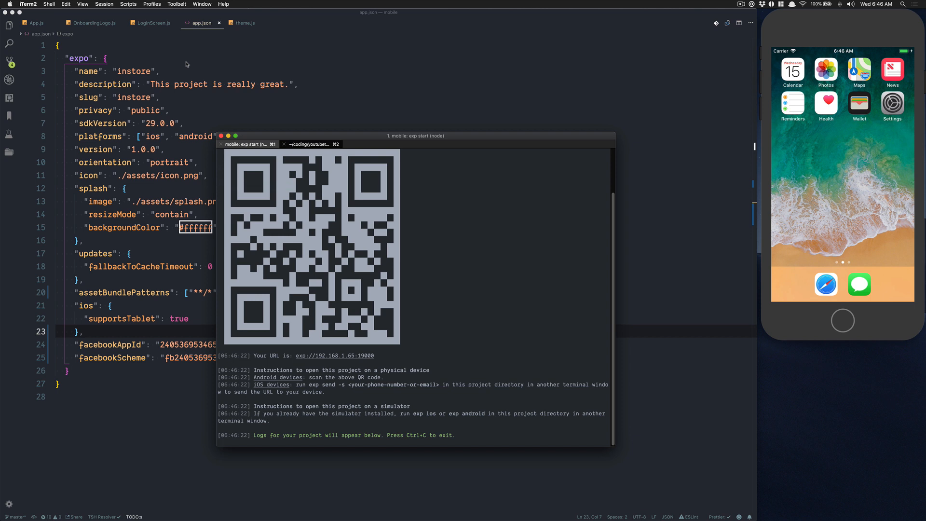
- Run exp ios in the second terminal tab and return to LoginScreen.js in Visual Studio Code
{"action": "left_click", "coordinate": [309, 145]}
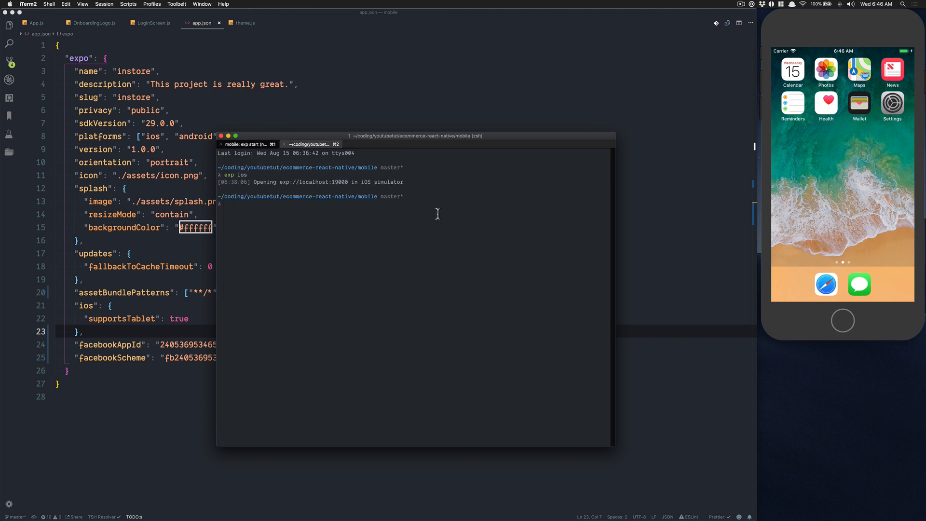
{"action": "type", "text": "exp ios"}
{"action": "key", "text": "Return"}
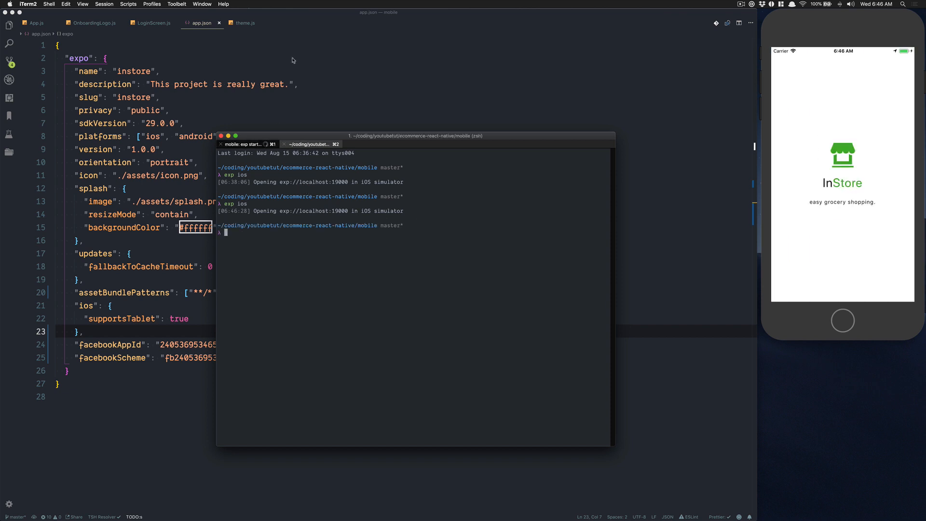
{"action": "key", "text": "super+Tab"}
{"action": "left_click", "coordinate": [211, 72]}
{"action": "key", "text": "ctrl+Tab"}
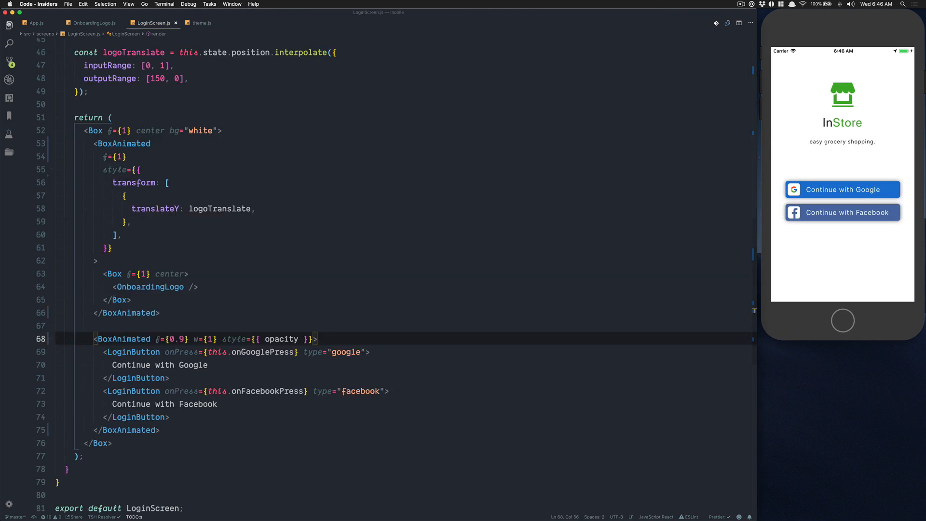
- Tidy the Explorer tree and create a new api folder inside src
{"action": "left_click", "coordinate": [9, 25]}
{"action": "left_click", "coordinate": [45, 112]}
{"action": "left_click", "coordinate": [45, 88]}
{"action": "left_click", "coordinate": [38, 49]}
{"action": "right_click", "coordinate": [35, 58]}
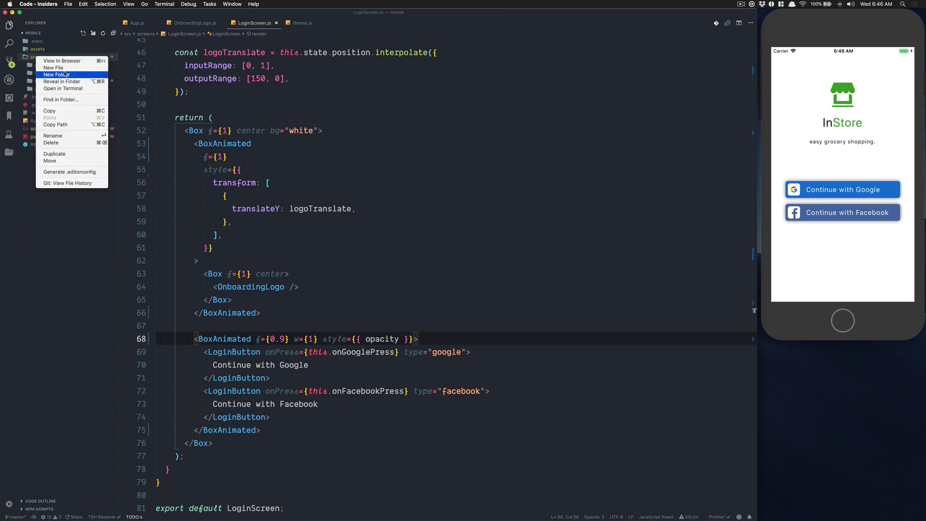
{"action": "left_click", "coordinate": [51, 74]}
{"action": "type", "text": "api"}
{"action": "key", "text": "Return"}
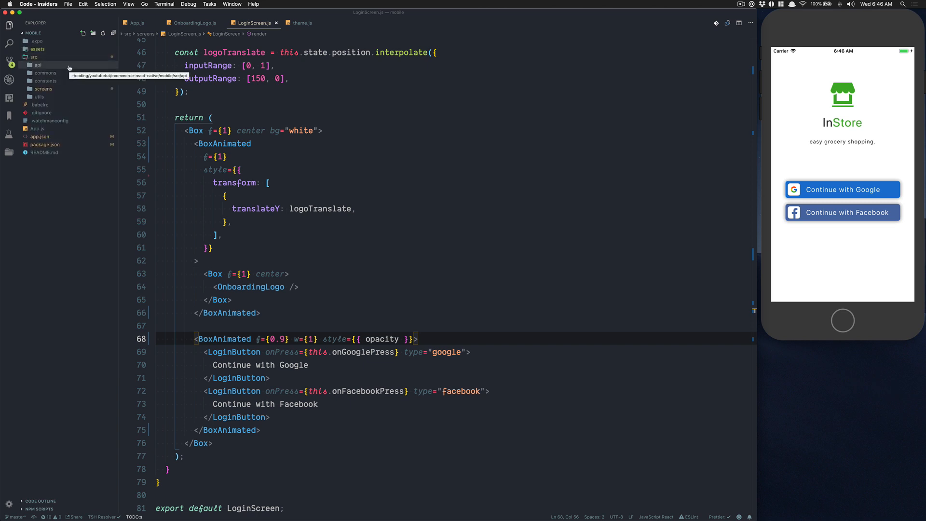
- Create an empty Facebook.js file inside the api folder
{"action": "right_click", "coordinate": [69, 69]}
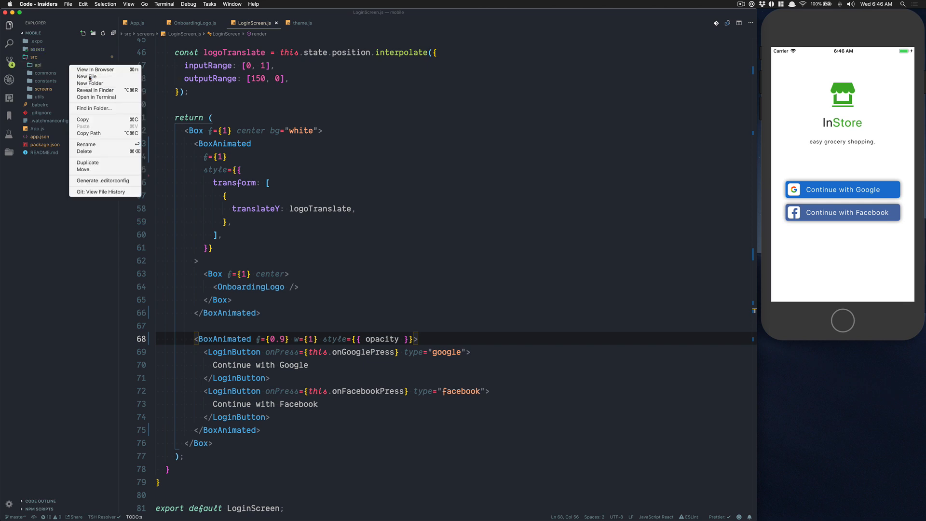
{"action": "left_click", "coordinate": [89, 76]}
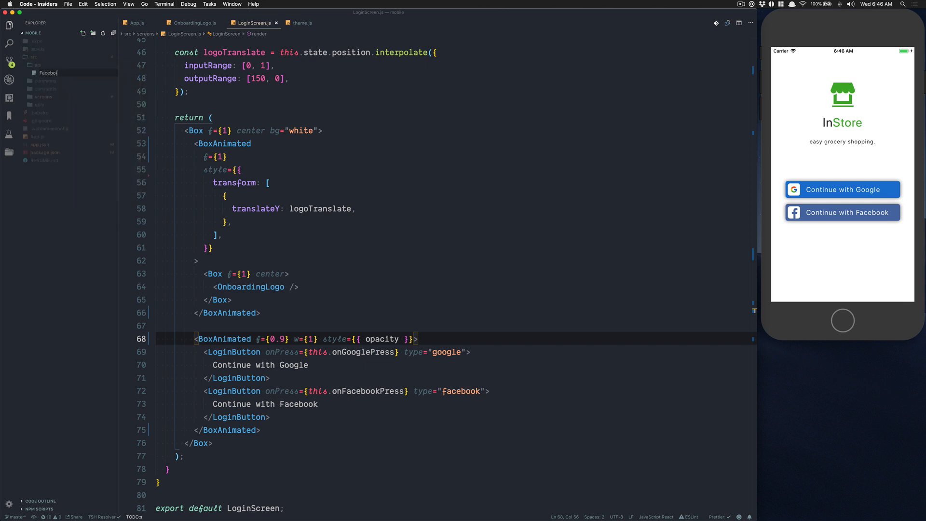
{"action": "key", "text": "Return"}
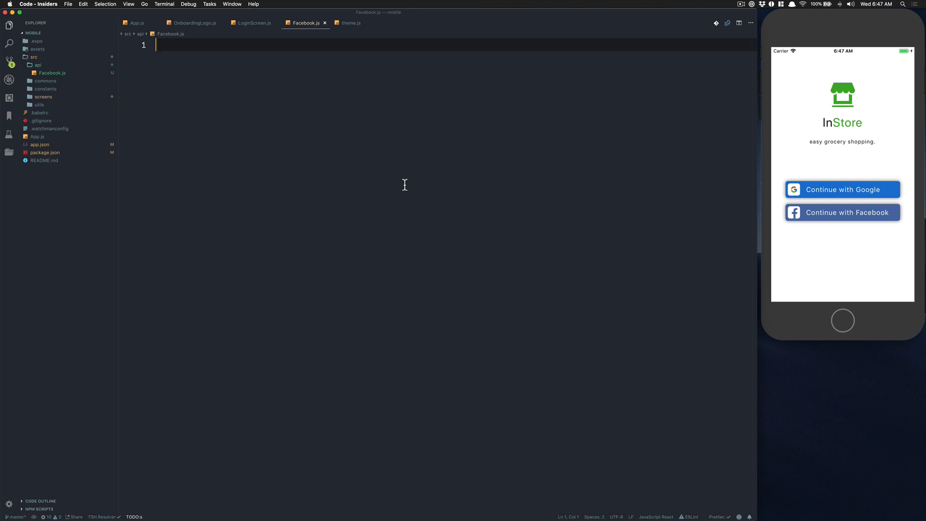
{"action": "type", "text": "import {"}
- Import Facebook and Constants from expo and declare the permissions list
{"action": "key", "text": "super+b"}
{"action": "key", "text": "End"}
{"action": "type", "text": "from 'expo"}
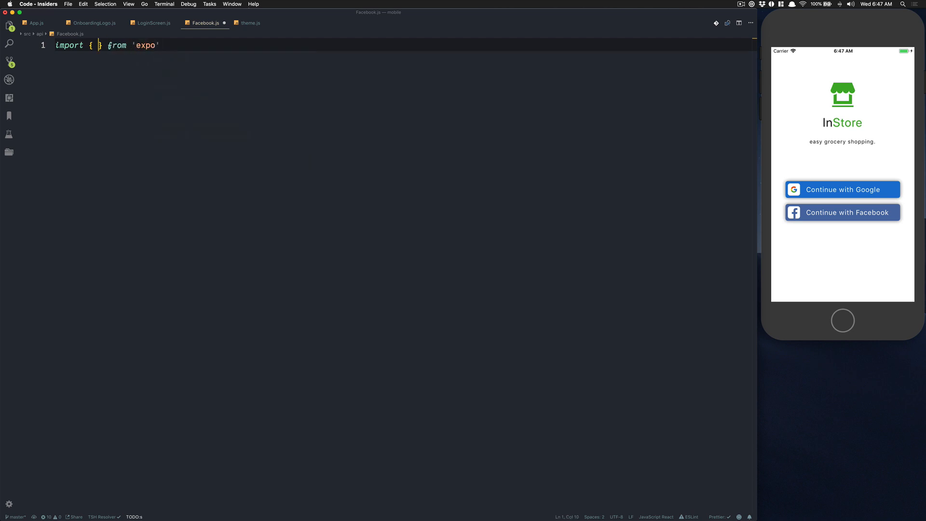
{"action": "type", "text": "Fac"}
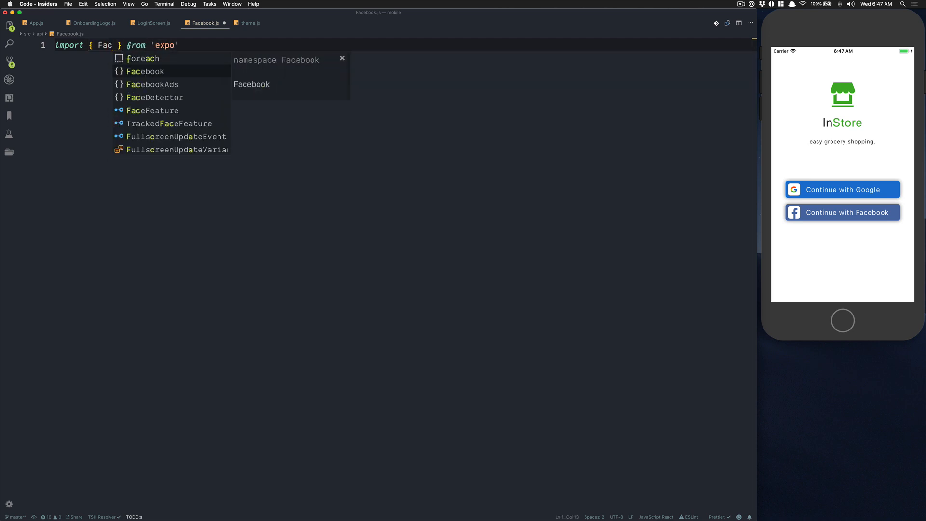
{"action": "key", "text": "Return"}
{"action": "type", "text": ", Const"}
{"action": "key", "text": "Return"}
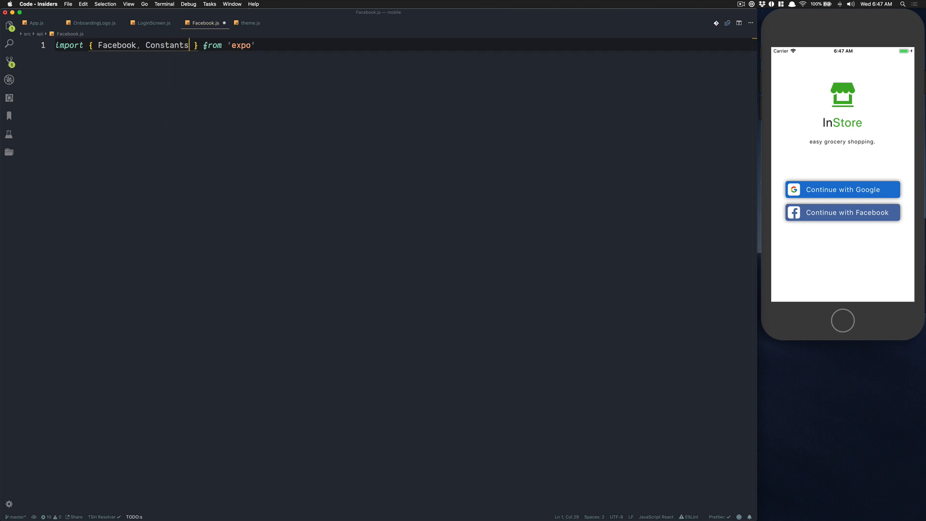
{"action": "key", "text": "End"}
{"action": "key", "text": "Return"}
{"action": "key", "text": "Return"}
{"action": "type", "text": "cons"}
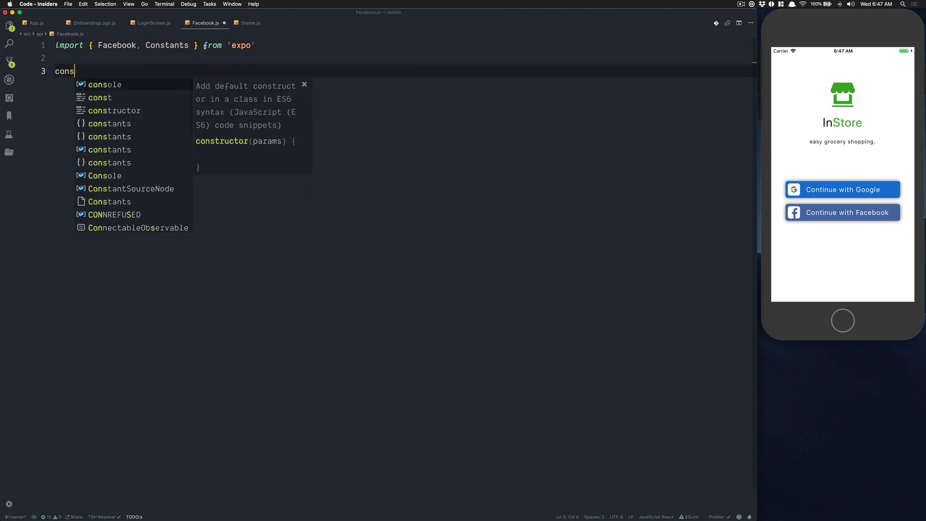
{"action": "type", "text": "t pem"}
{"action": "key", "text": "Left"}
{"action": "type", "text": "r"}
{"action": "key", "text": "End"}
{"action": "type", "text": "['public_profile', "}
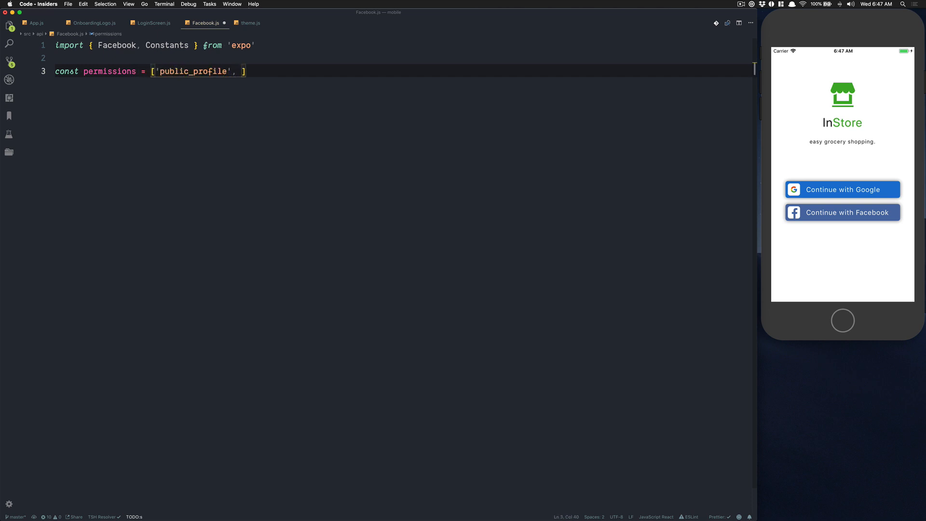
{"action": "type", "text": "'email'];"}
{"action": "key", "text": "Return"}
{"action": "key", "text": "Return"}
{"action": "type", "text": "const login"}
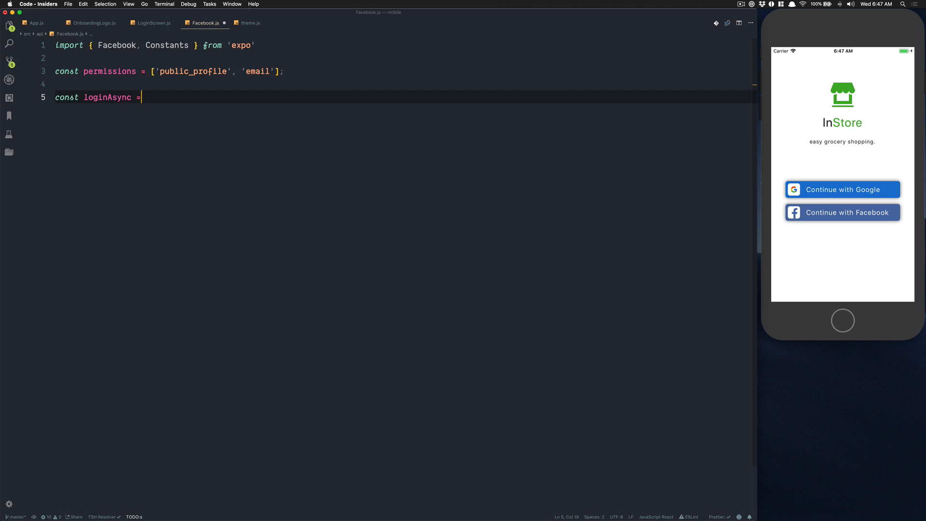
{"action": "type", "text": " async"}
- Define async loginAsync with a try/catch and export it inside a FacebookApi object
{"action": "key", "text": "BackSpace"}
{"action": "key", "text": "BackSpace"}
{"action": "key", "text": "BackSpace"}
{"action": "key", "text": "BackSpace"}
{"action": "key", "text": "BackSpace"}
{"action": "type", "text": "async () ="}
{"action": "key", "text": "BackSpace"}
{"action": "type", "text": "> {"}
{"action": "key", "text": "Return"}
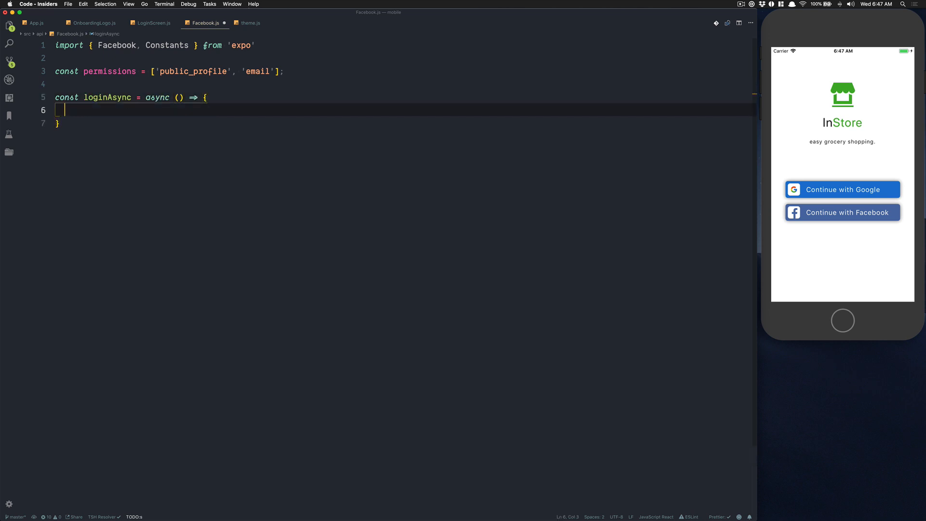
{"action": "type", "text": "try"}
{"action": "key", "text": "Return"}
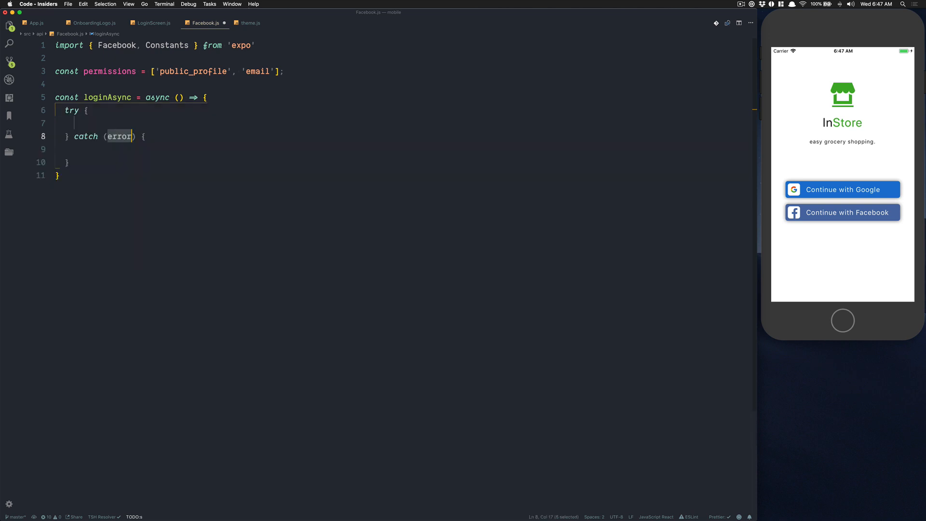
{"action": "key", "text": "Tab"}
{"action": "key", "text": "Down"}
{"action": "key", "text": "Down"}
{"action": "key", "text": "Return"}
{"action": "key", "text": "Return"}
{"action": "type", "text": "export const FacebookApi "}
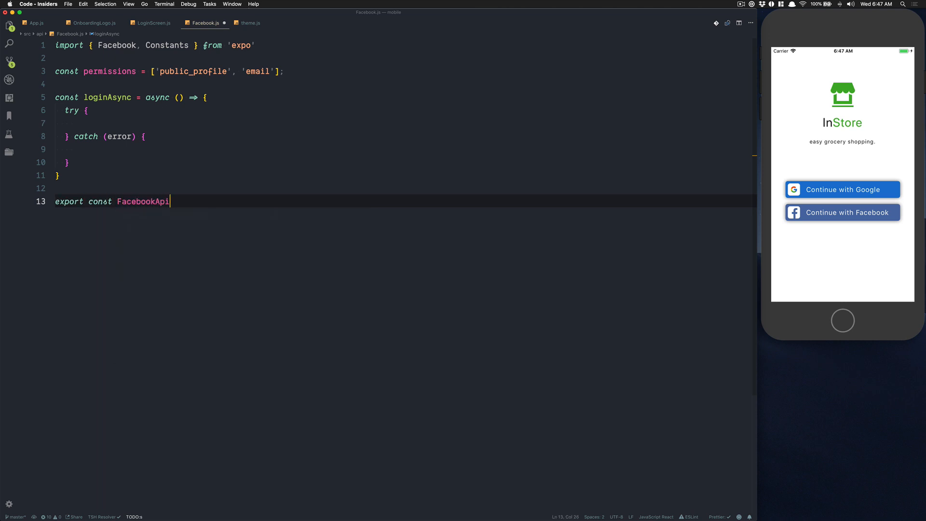
{"action": "type", "text": "= {"}
{"action": "key", "text": "Return"}
{"action": "type", "text": "loginA"}
{"action": "key", "text": "Tab"}
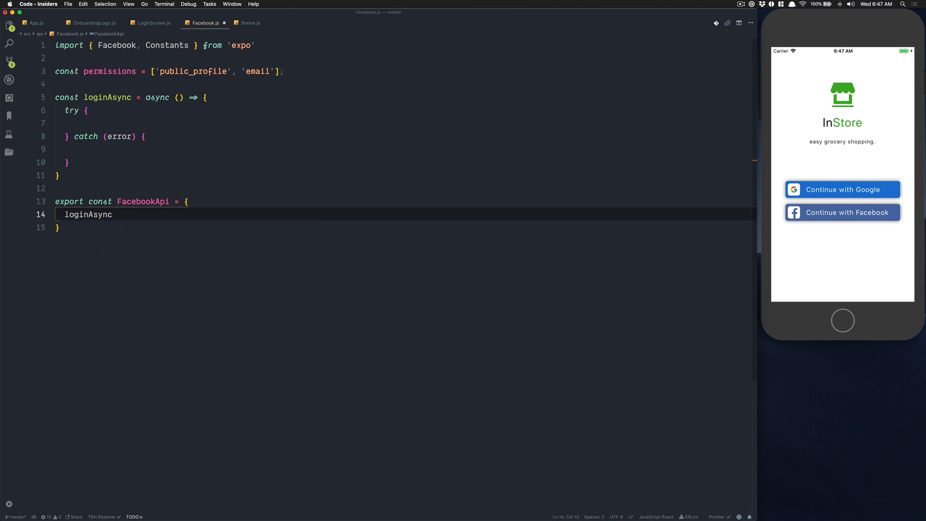
- Replace the catch block's console log with return Promise.reject(error)
{"action": "key", "text": "Up"}
{"action": "key", "text": "Up"}
{"action": "key", "text": "Up"}
{"action": "key", "text": "Up"}
{"action": "key", "text": "Up"}
{"action": "key", "text": "Up"}
{"action": "key", "text": "Down"}
{"action": "key", "text": "Down"}
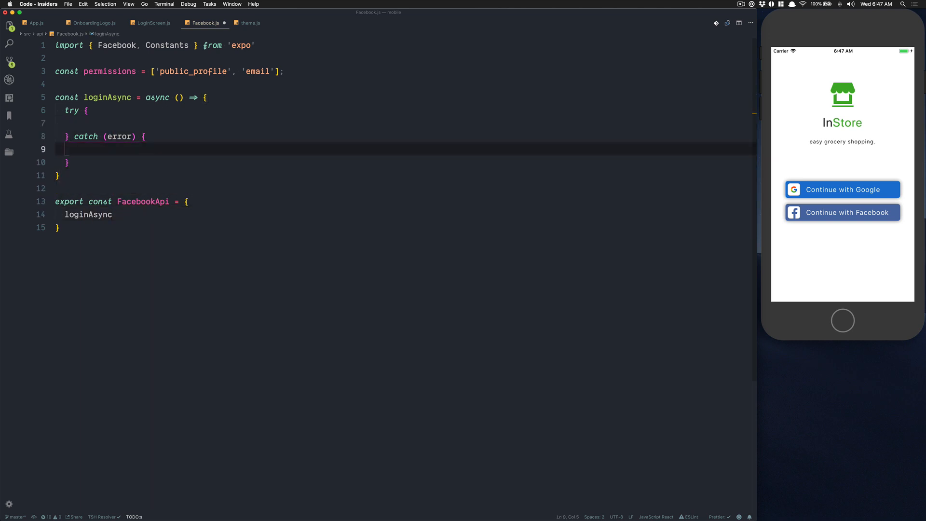
{"action": "type", "text": "console.log('error', error"}
{"action": "key", "text": "Down"}
{"action": "key", "text": "Up"}
{"action": "key", "text": "Return"}
{"action": "key", "text": "Return"}
{"action": "type", "text": "r"}
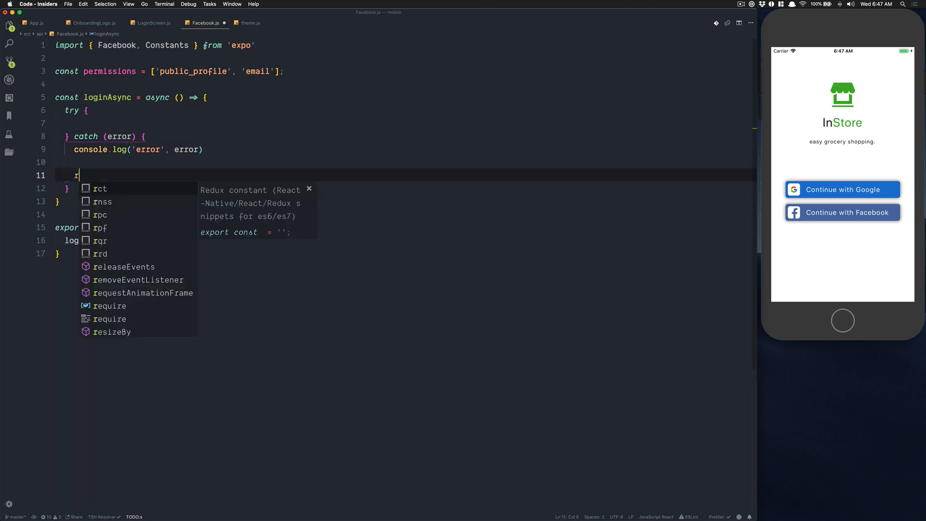
{"action": "type", "text": "eturn "}
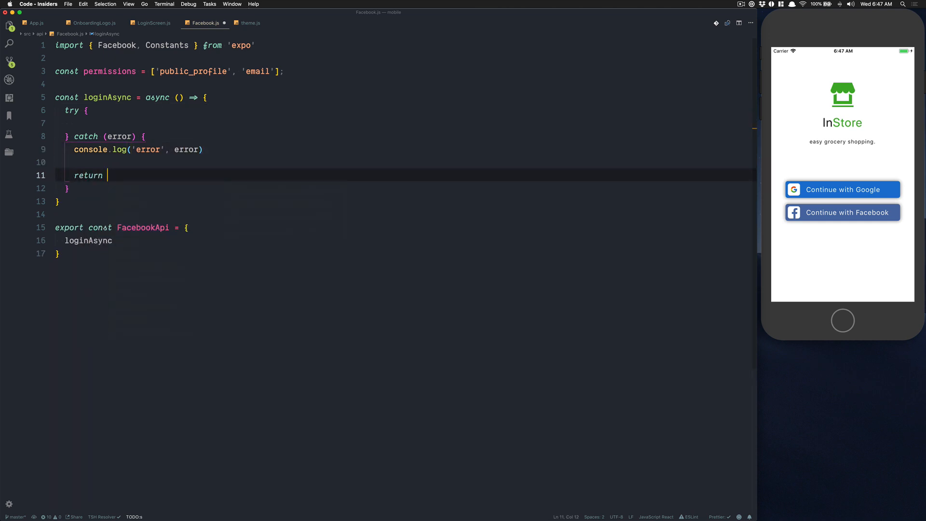
{"action": "type", "text": "Prim"}
{"action": "key", "text": "Up"}
{"action": "key", "text": "Up"}
{"action": "key", "text": "Up"}
{"action": "key", "text": "Down"}
{"action": "key", "text": "super+x"}
{"action": "key", "text": "Down"}
{"action": "key", "text": "End"}
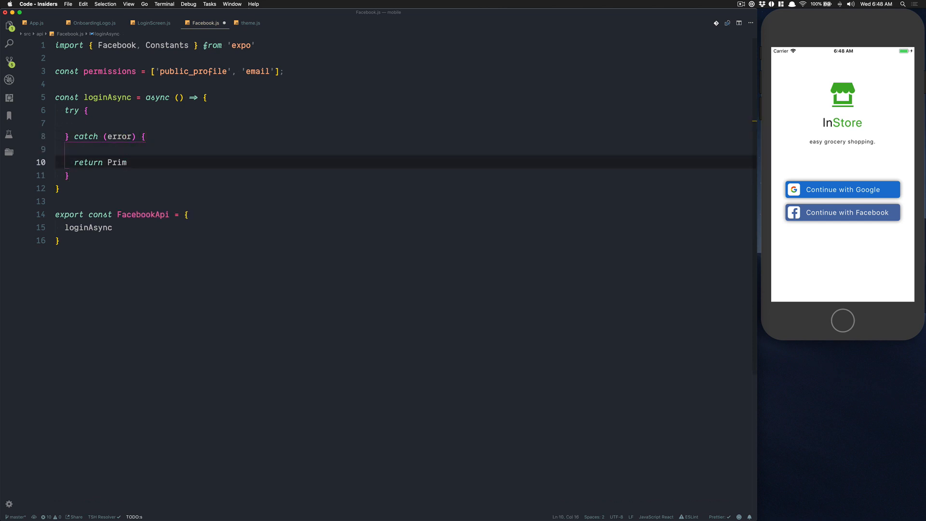
{"action": "key", "text": "BackSpace"}
{"action": "key", "text": "BackSpace"}
{"action": "type", "text": "omi"}
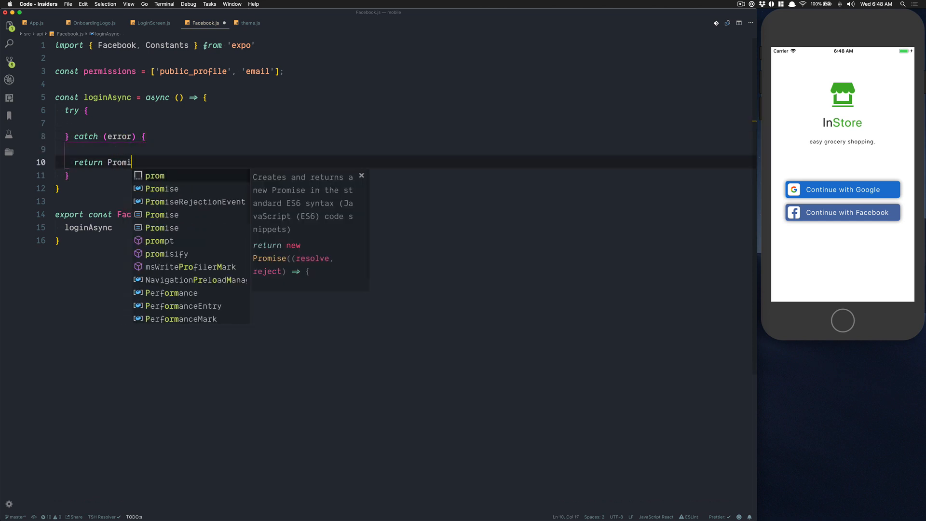
{"action": "type", "text": "se.reje"}
{"action": "key", "text": "Tab"}
{"action": "type", "text": "(error);"}
{"action": "key", "text": "Up"}
{"action": "key", "text": "Up"}
{"action": "key", "text": "Up"}
{"action": "key", "text": "Down"}
{"action": "key", "text": "Down"}
- Await Facebook.logInWithReadPermissionsAsync with Constants.manifest.facebookAppId and { permissions } in the try block
{"action": "key", "text": "BackSpace"}
{"action": "key", "text": "Up"}
{"action": "key", "text": "Return"}
{"action": "key", "text": "Up"}
{"action": "type", "text": "const { } = await Face"}
{"action": "key", "text": "Tab"}
{"action": "type", "text": "."}
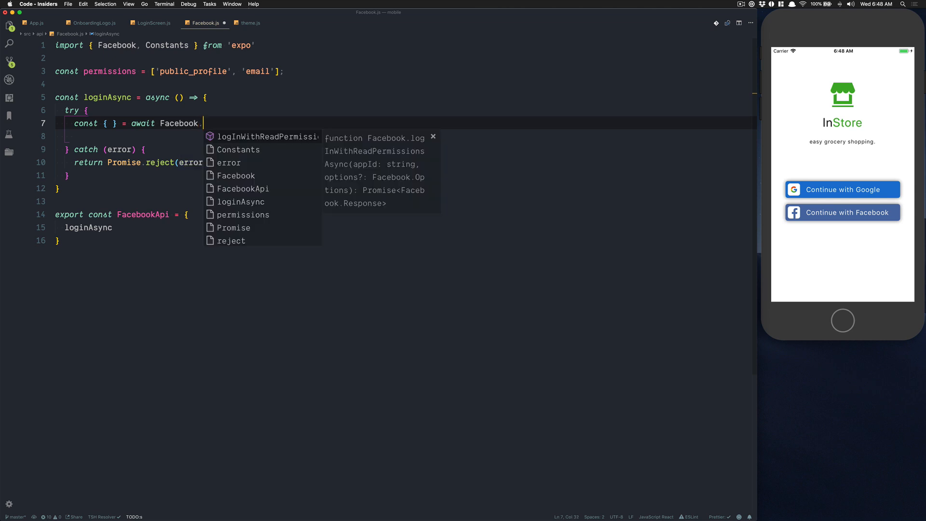
{"action": "type", "text": "lo"}
{"action": "key", "text": "Tab"}
{"action": "type", "text": "("}
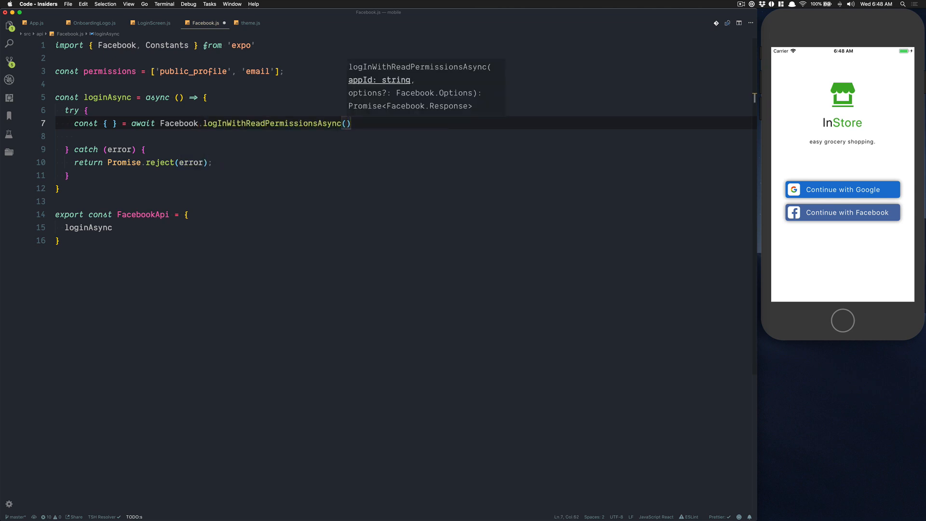
{"action": "key", "text": "Escape"}
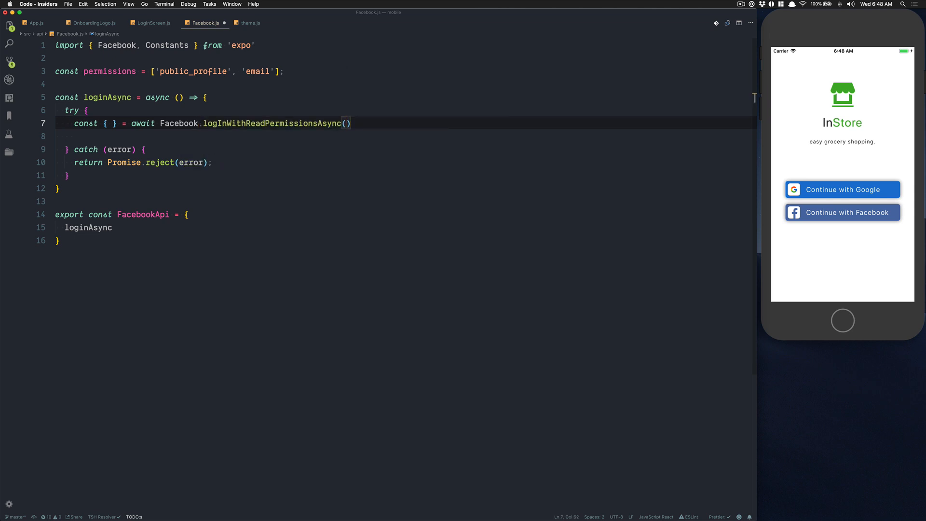
{"action": "type", "text": "Constants.man"}
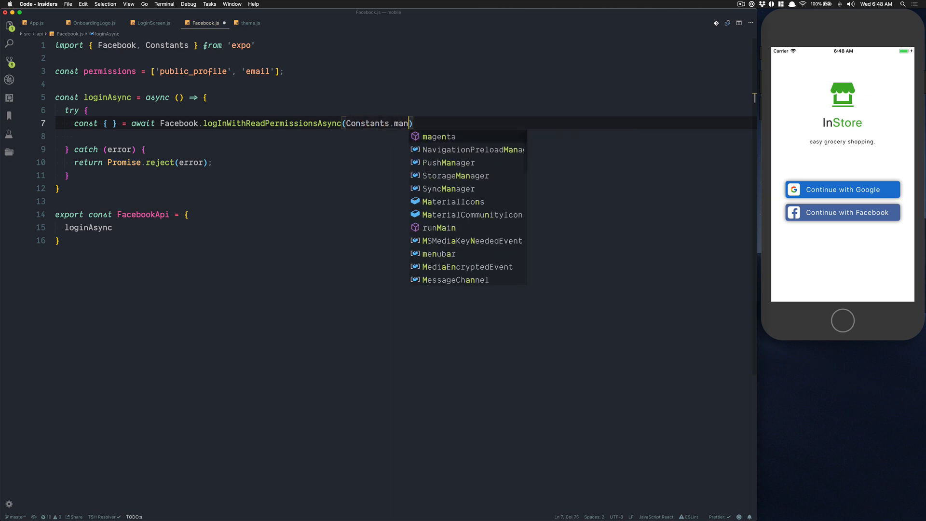
{"action": "type", "text": "ifest.face"}
{"action": "key", "text": "Return"}
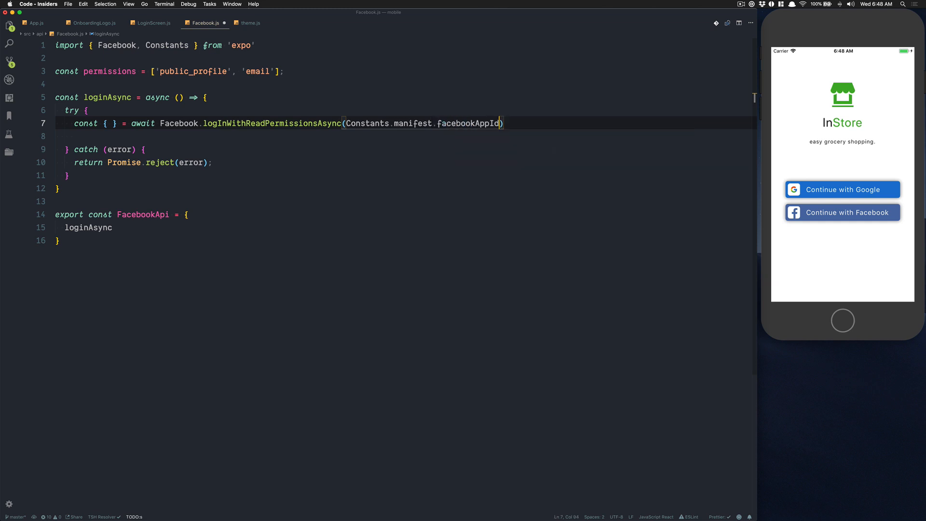
{"action": "type", "text": ")"}
{"action": "key", "text": "Left"}
{"action": "key", "text": "super+d"}
{"action": "type", "text": ", "}
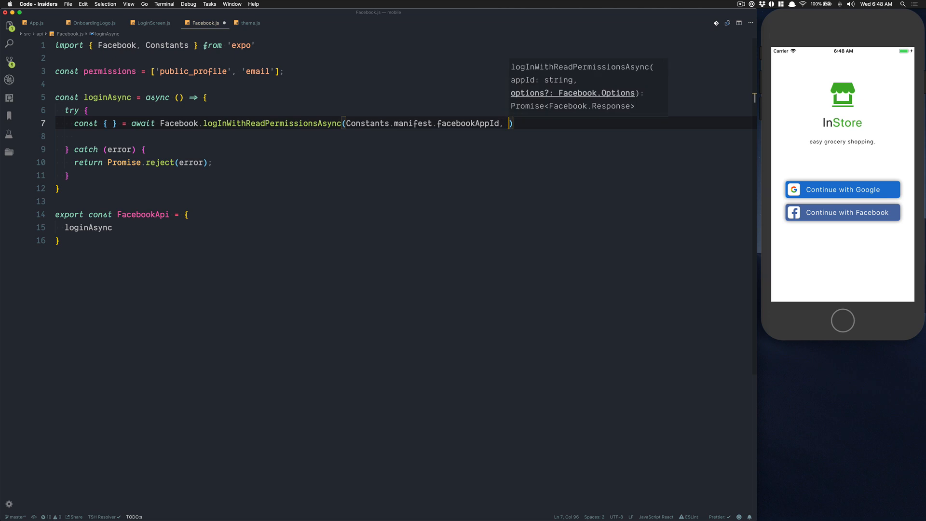
{"action": "type", "text": "{"}
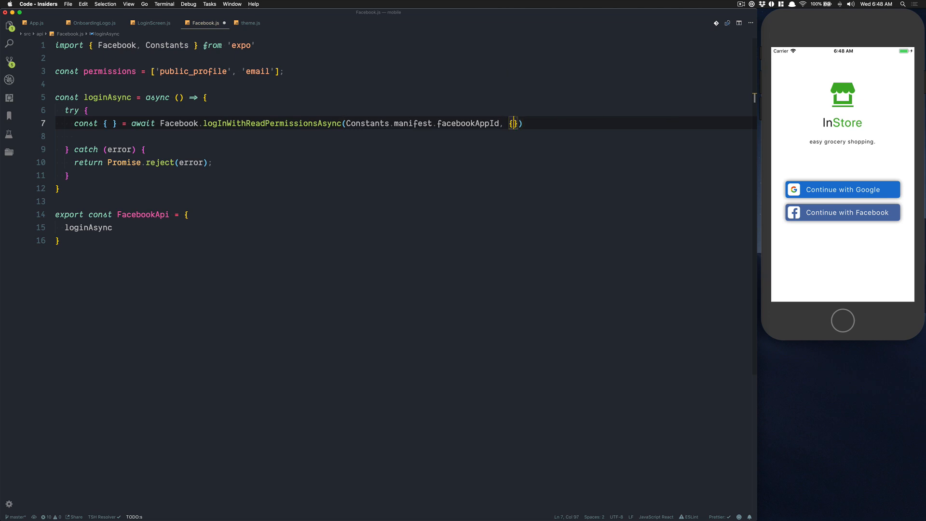
{"action": "type", "text": " permissions"}
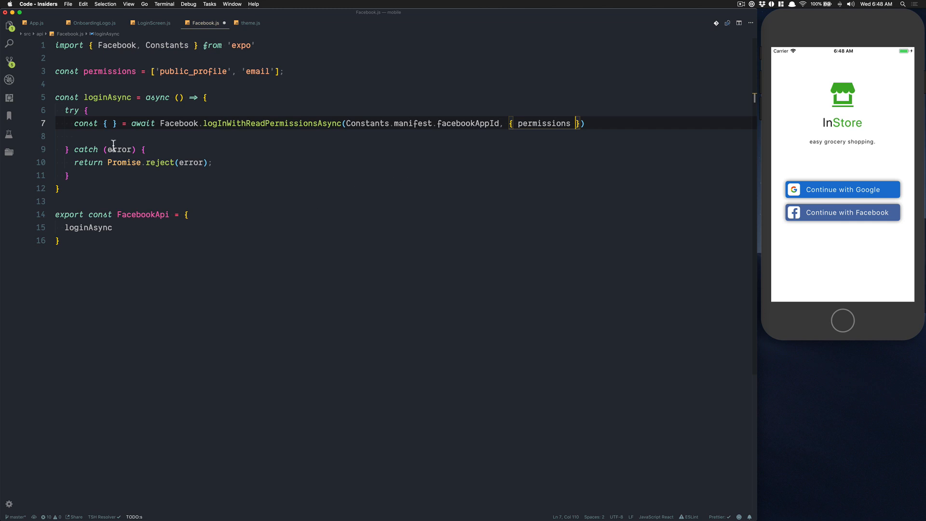
- Destructure type and token from the login call's result
{"action": "left_click", "coordinate": [108, 124]}
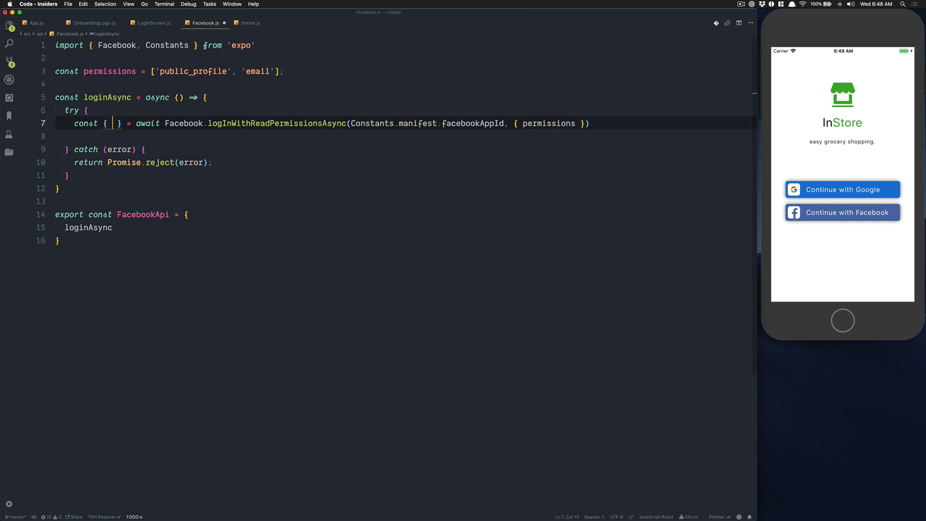
{"action": "type", "text": "type, token"}
{"action": "key", "text": "End"}
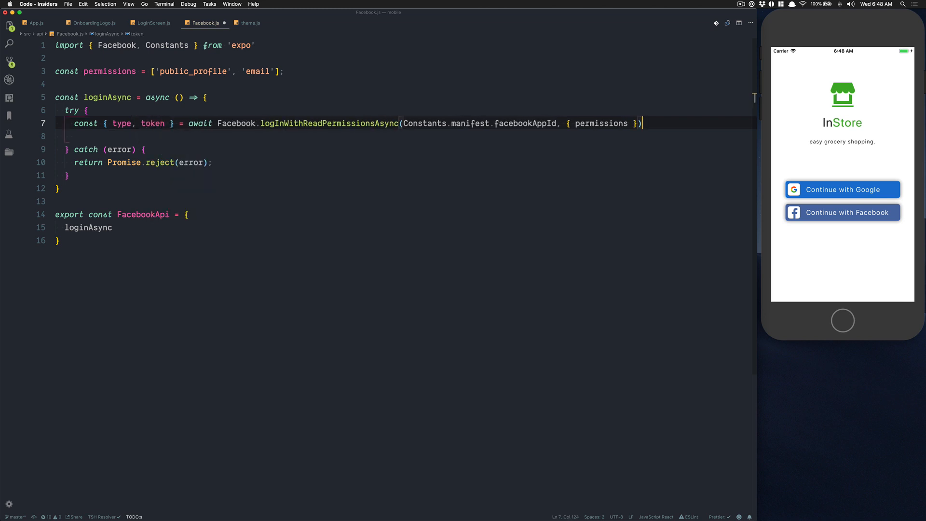
{"action": "key", "text": "Return"}
{"action": "key", "text": "Return"}
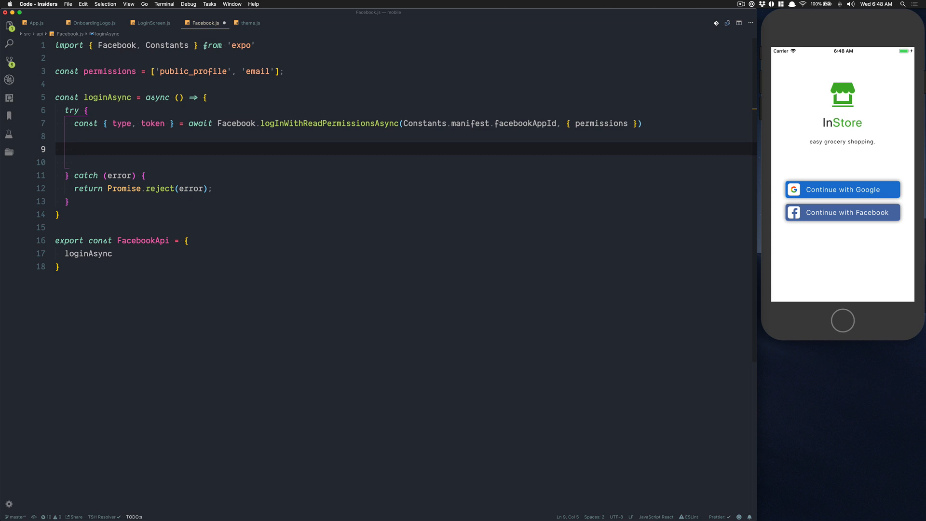
{"action": "type", "text": "(type === 'su"}
- Add if (type === 'success') return Promise.resolve(token) after the login call
{"action": "key", "text": "Tab"}
{"action": "key", "text": "End"}
{"action": "type", "text": "{"}
{"action": "key", "text": "Return"}
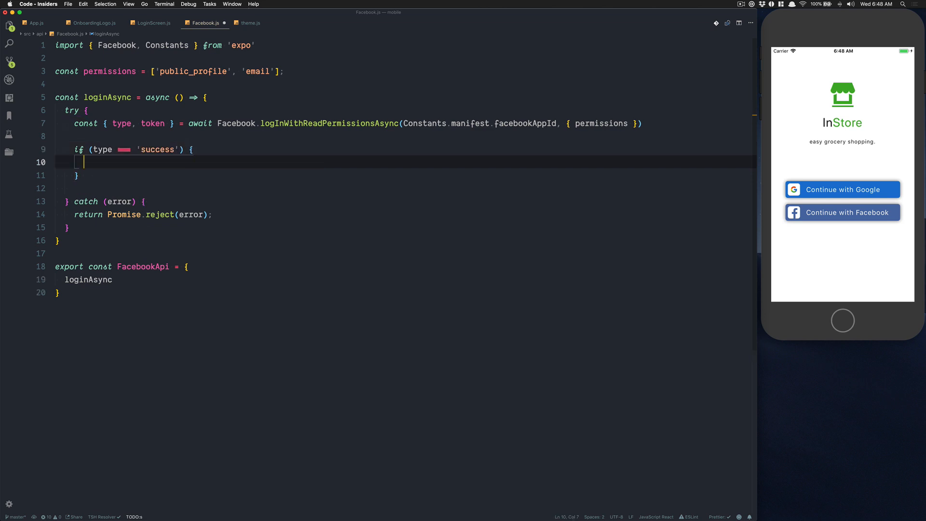
{"action": "type", "text": "return promise.resolve("}
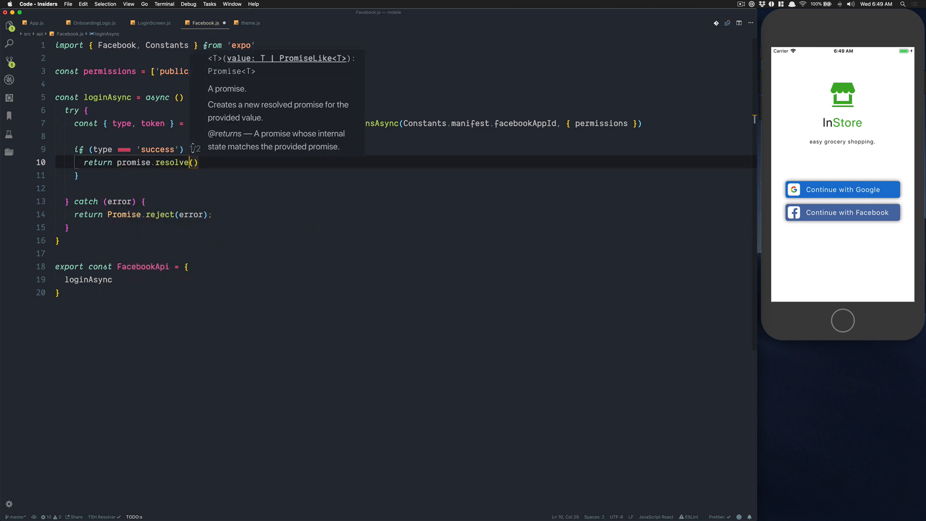
{"action": "left_click", "coordinate": [117, 162]}
{"action": "key", "text": "Left"}
{"action": "type", "text": "token);"}
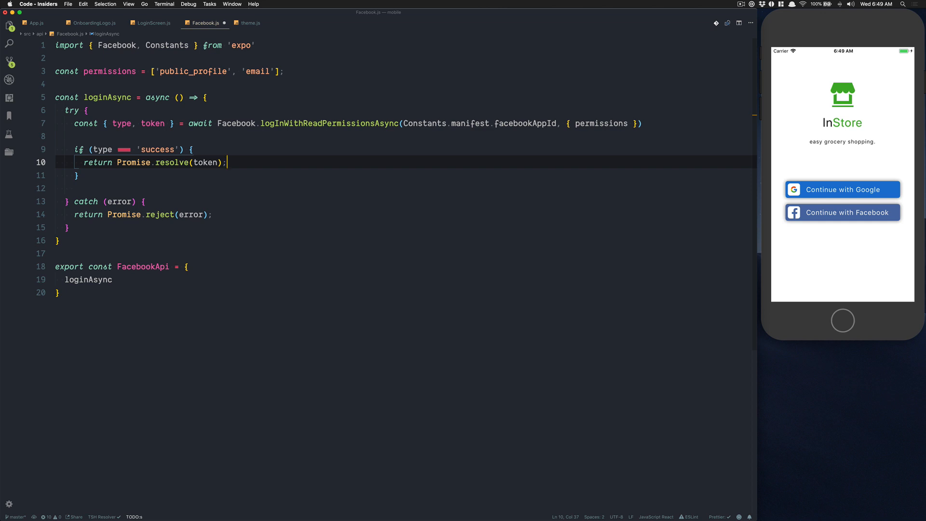
{"action": "key", "text": "Down"}
{"action": "key", "text": "Return"}
{"action": "key", "text": "Return"}
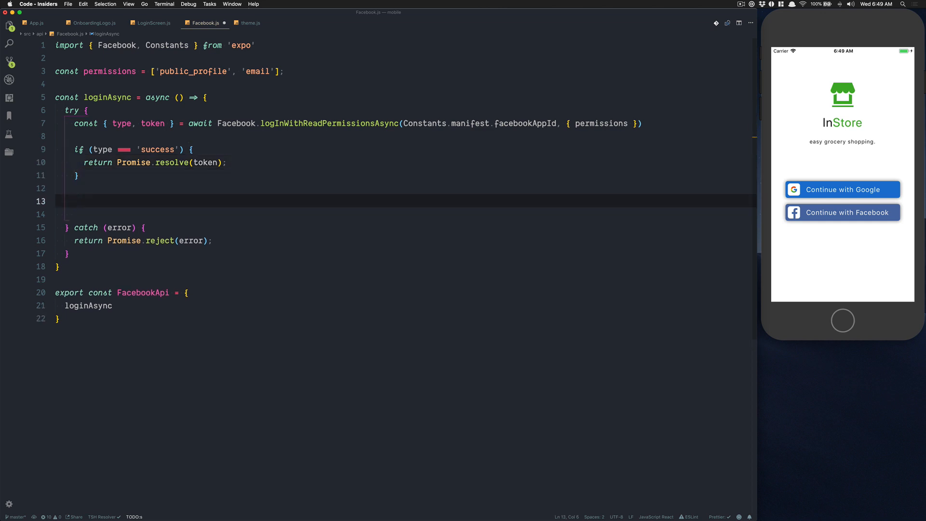
{"action": "type", "text": "return "}
{"action": "type", "text": "Pre"}
- Otherwise return Promise.reject('No success'), save Facebook.js, and reopen LoginScreen.js
{"action": "key", "text": "BackSpace"}
{"action": "type", "text": "r"}
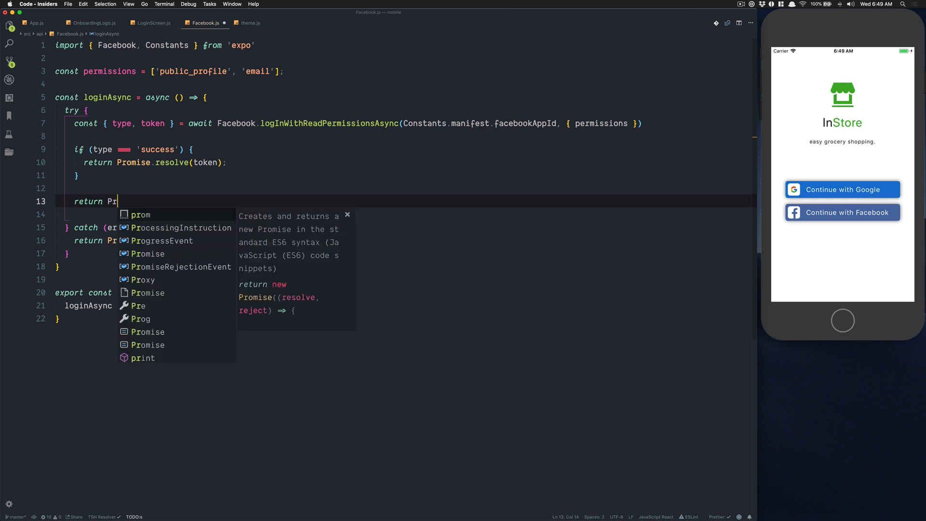
{"action": "key", "text": "Down"}
{"action": "key", "text": "Down"}
{"action": "key", "text": "Down"}
{"action": "key", "text": "Return"}
{"action": "type", "text": ".re"}
{"action": "key", "text": "Return"}
{"action": "type", "text": "('No suce"}
{"action": "type", "text": "ess"}
{"action": "key", "text": "cmd+s"}
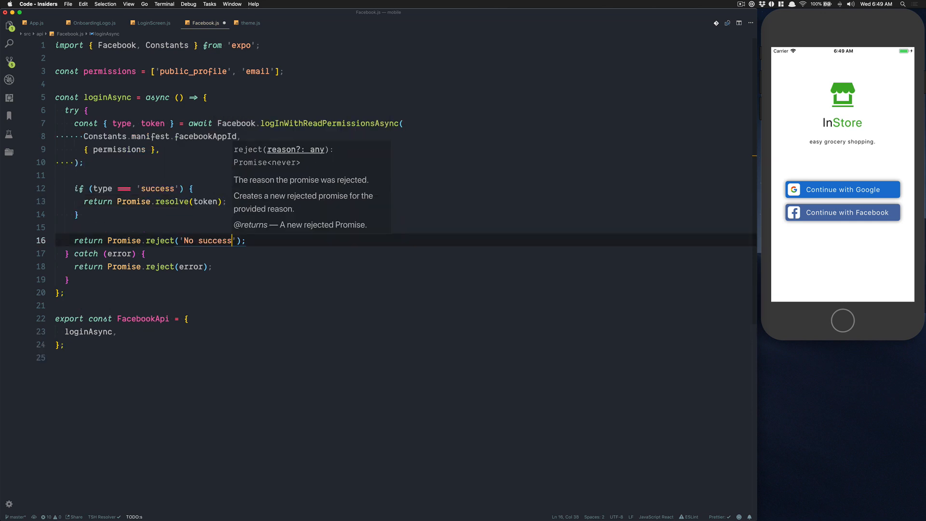
{"action": "key", "text": "Down"}
{"action": "left_click", "coordinate": [193, 124]}
{"action": "left_click", "coordinate": [242, 180]}
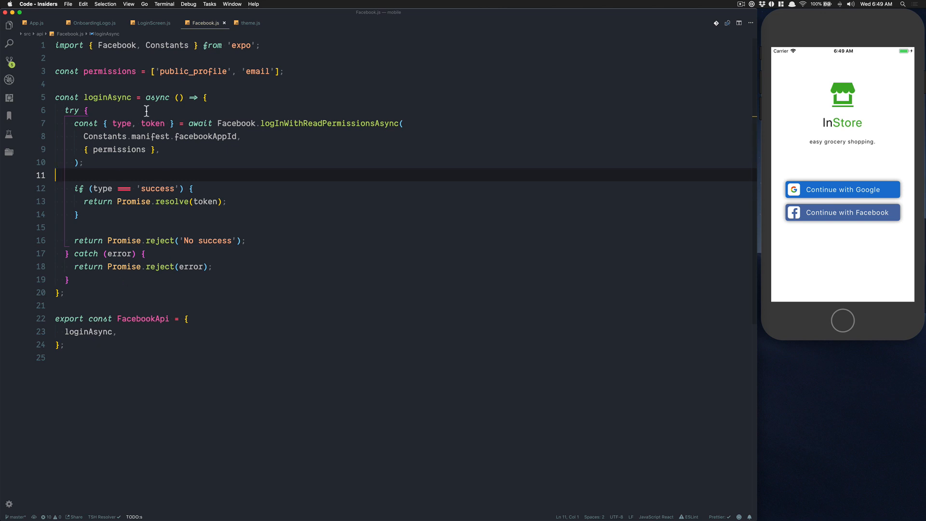
{"action": "left_click", "coordinate": [157, 20]}
{"action": "scroll", "coordinate": [166, 99], "scroll_direction": "up", "scroll_amount": 3}
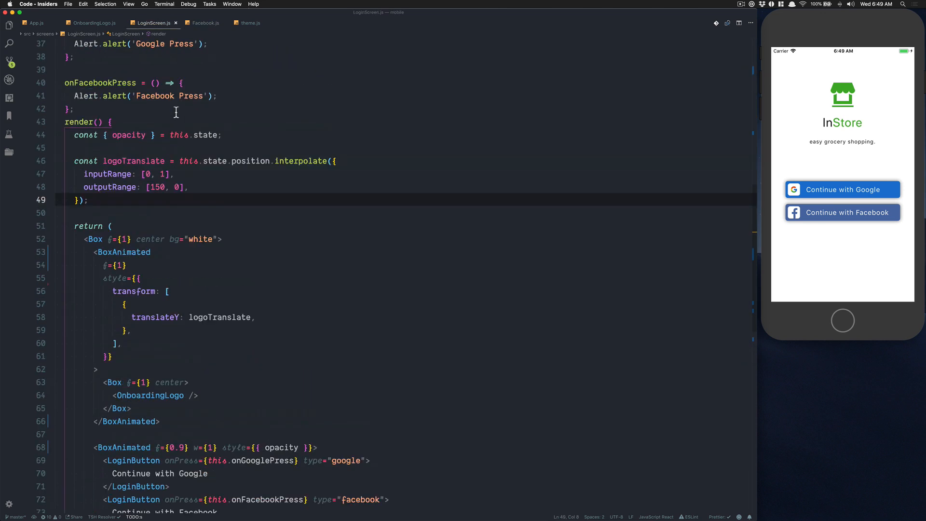
{"action": "scroll", "coordinate": [180, 113], "scroll_direction": "up", "scroll_amount": 7}
- Replace onFacebookPress's placeholder alert with a FacebookApi.loginAsync() call, auto-importing FacebookApi
{"action": "left_click", "coordinate": [802, 225]}
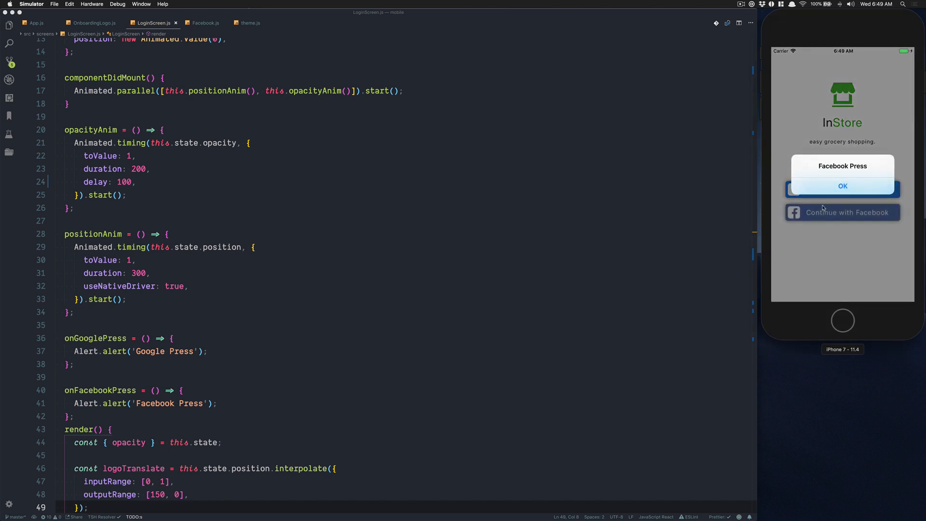
{"action": "key", "text": "super+Tab"}
{"action": "scroll", "coordinate": [320, 260], "scroll_direction": "down", "scroll_amount": 3}
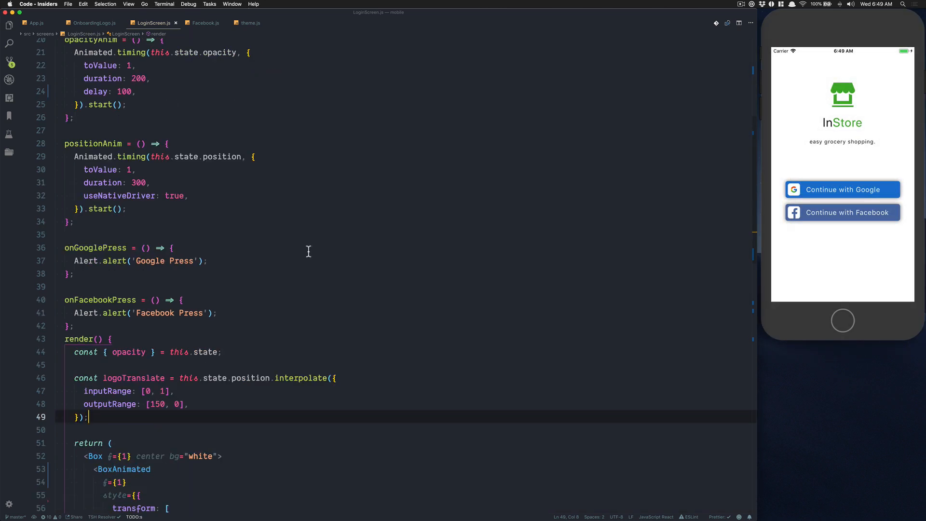
{"action": "scroll", "coordinate": [304, 240], "scroll_direction": "up", "scroll_amount": 4}
{"action": "scroll", "coordinate": [302, 230], "scroll_direction": "down", "scroll_amount": 4}
{"action": "left_click", "coordinate": [229, 313]}
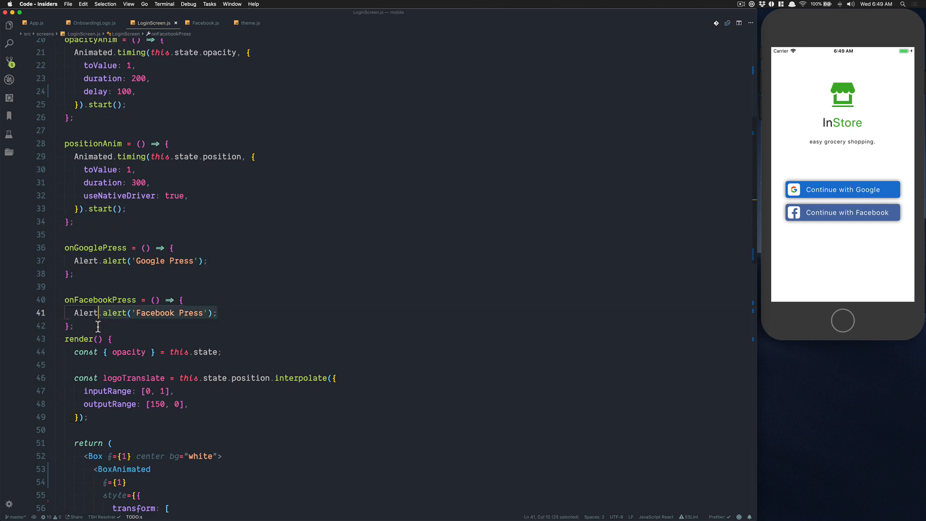
{"action": "left_click", "coordinate": [102, 326]}
{"action": "key", "text": "Return"}
{"action": "key", "text": "Up"}
{"action": "key", "text": "Up"}
{"action": "key", "text": "shift+End"}
{"action": "key", "text": "BackSpace"}
{"action": "type", "text": "Face"}
{"action": "key", "text": "Up"}
{"action": "key", "text": "Return"}
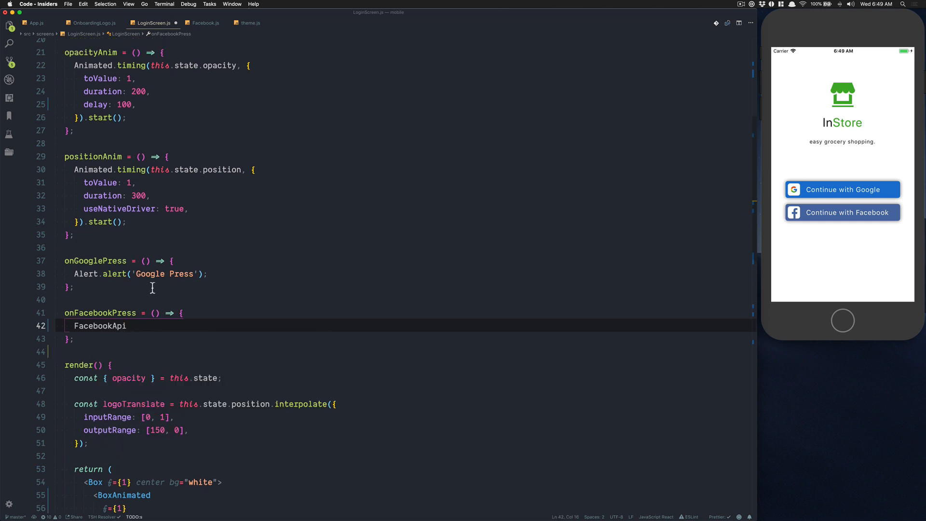
{"action": "scroll", "coordinate": [144, 266], "scroll_direction": "up", "scroll_amount": 10}
{"action": "scroll", "coordinate": [181, 252], "scroll_direction": "down", "scroll_amount": 10}
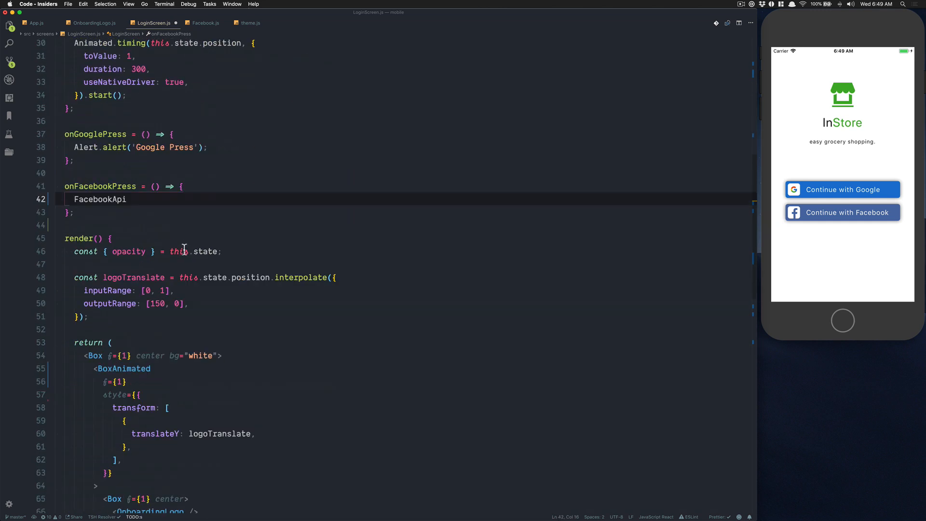
{"action": "type", "text": "."}
{"action": "key", "text": "Return"}
{"action": "type", "text": "()"}
- Make the handler async and wrap the call in try/catch as const token = await FacebookApi.loginAsync()
{"action": "key", "text": "Up"}
{"action": "key", "text": "Right"}
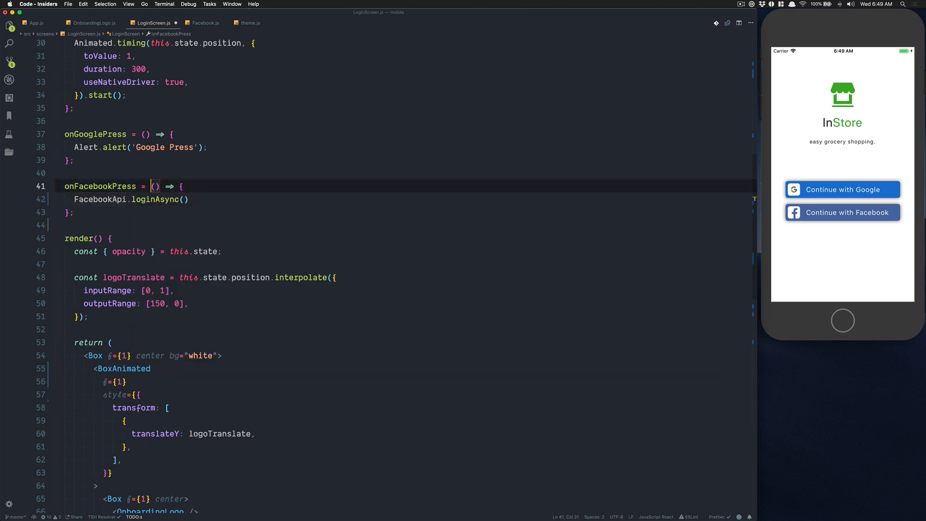
{"action": "type", "text": "async"}
{"action": "key", "text": "End"}
{"action": "key", "text": "Return"}
{"action": "type", "text": "try"}
{"action": "key", "text": "Return"}
{"action": "key", "text": "Down"}
{"action": "key", "text": "Down"}
{"action": "key", "text": "Down"}
{"action": "key", "text": "Down"}
{"action": "key", "text": "alt+Up"}
{"action": "key", "text": "alt+Up"}
{"action": "key", "text": "alt+Up"}
{"action": "key", "text": "Down"}
{"action": "key", "text": "Down"}
{"action": "key", "text": "Down"}
{"action": "type", "text": "console.log('error', error"}
{"action": "key", "text": "Up"}
{"action": "key", "text": "Up"}
{"action": "key", "text": "Up"}
{"action": "key", "text": "Home"}
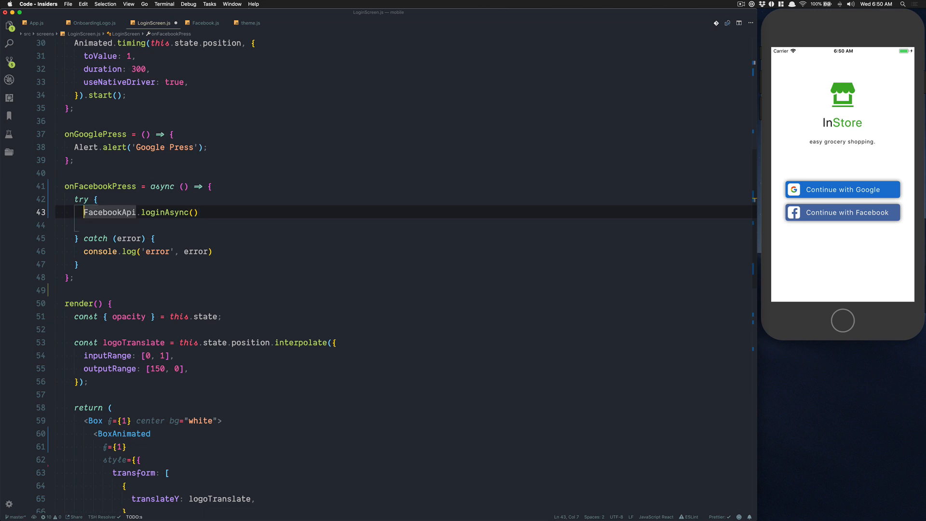
{"action": "type", "text": "const res"}
{"action": "key", "text": "BackSpace"}
{"action": "key", "text": "BackSpace"}
{"action": "key", "text": "BackSpace"}
{"action": "type", "text": "token =="}
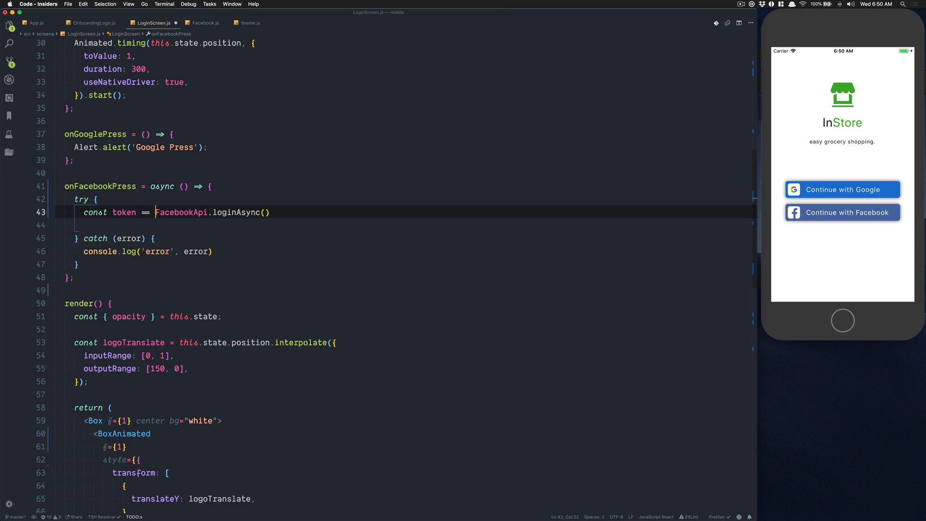
{"action": "key", "text": "BackSpace"}
{"action": "key", "text": "BackSpace"}
{"action": "type", "text": "await"}
- Log the token with console.log('token', token) and save LoginScreen.js
{"action": "key", "text": "End"}
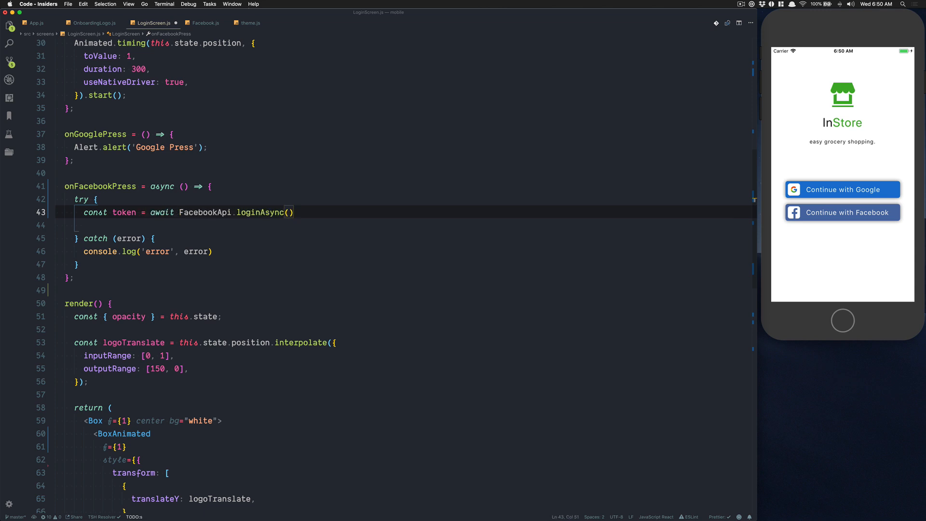
{"action": "type", "text": ";"}
{"action": "key", "text": "Down"}
{"action": "key", "text": "Return"}
{"action": "type", "text": "cl"}
{"action": "key", "text": "Return"}
{"action": "type", "text": "'token', "}
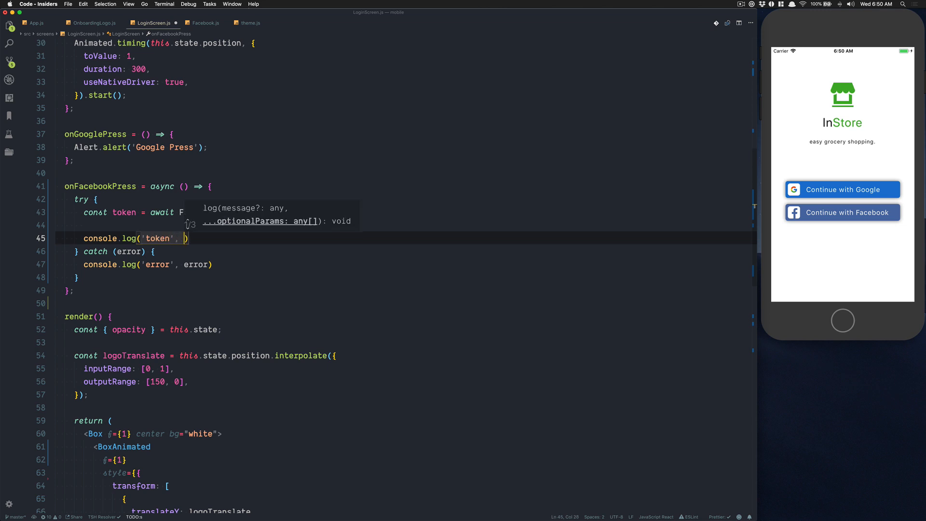
{"action": "type", "text": "token)"}
{"action": "key", "text": "super+s"}
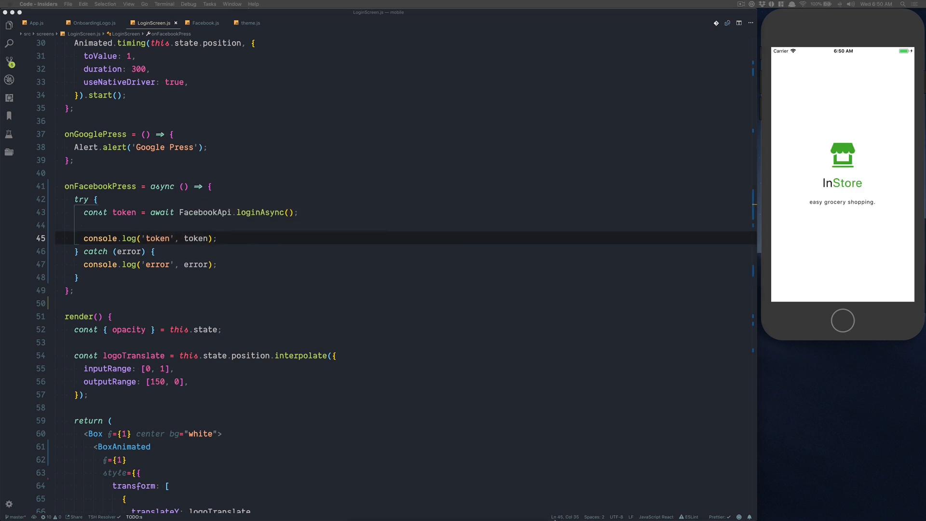
- Bring Chrome forward and switch to the jhen0409/react-native-debugger GitHub tab
{"action": "mouse_move", "coordinate": [409, 518]}
{"action": "left_click", "coordinate": [409, 506]}
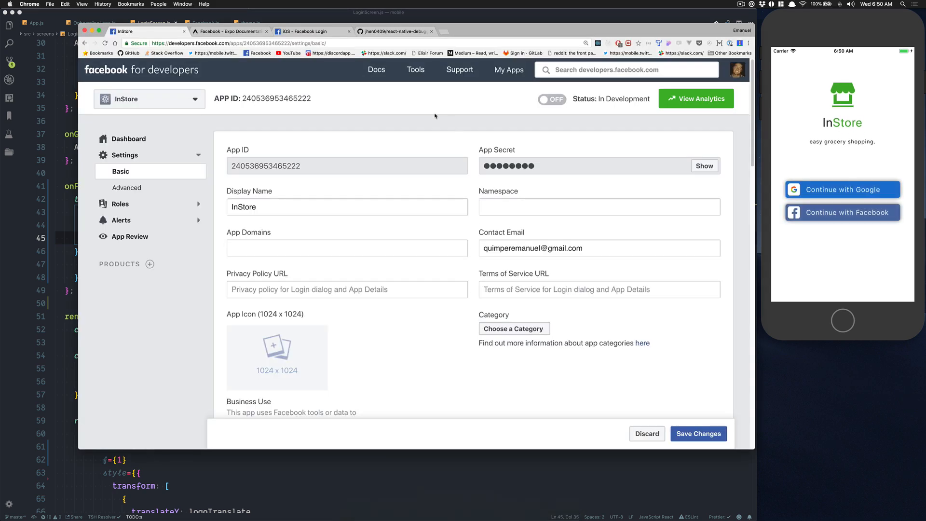
{"action": "left_click", "coordinate": [395, 32]}
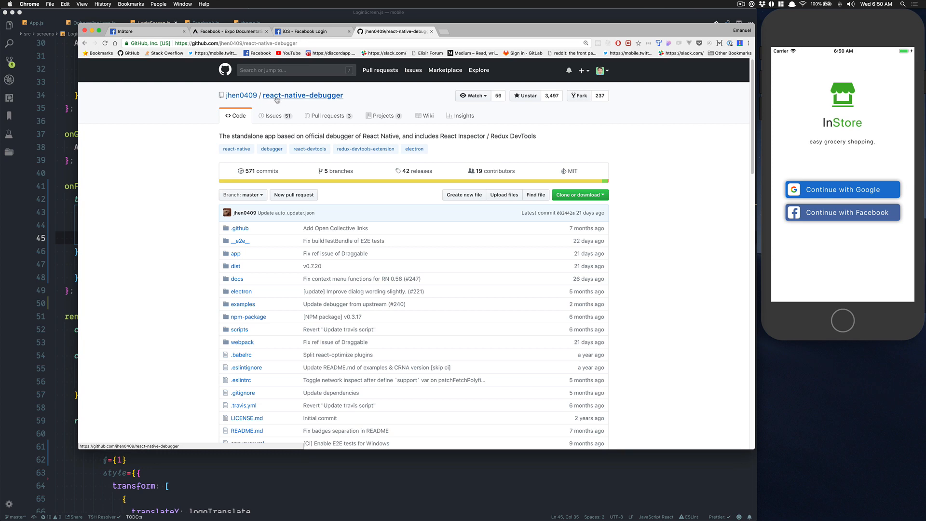
{"action": "scroll", "coordinate": [333, 264], "scroll_direction": "down", "scroll_amount": 2}
{"action": "scroll", "coordinate": [373, 265], "scroll_direction": "down", "scroll_amount": 7}
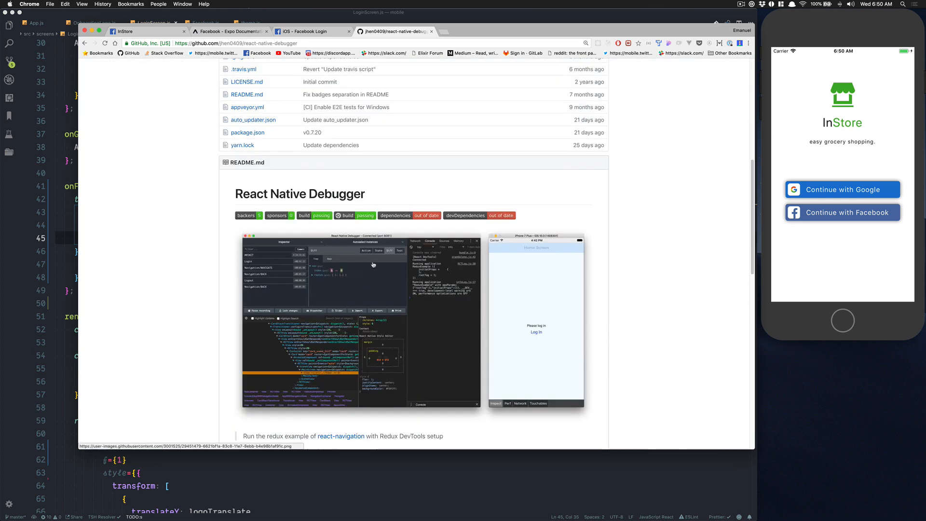
{"action": "scroll", "coordinate": [373, 265], "scroll_direction": "down", "scroll_amount": 8}
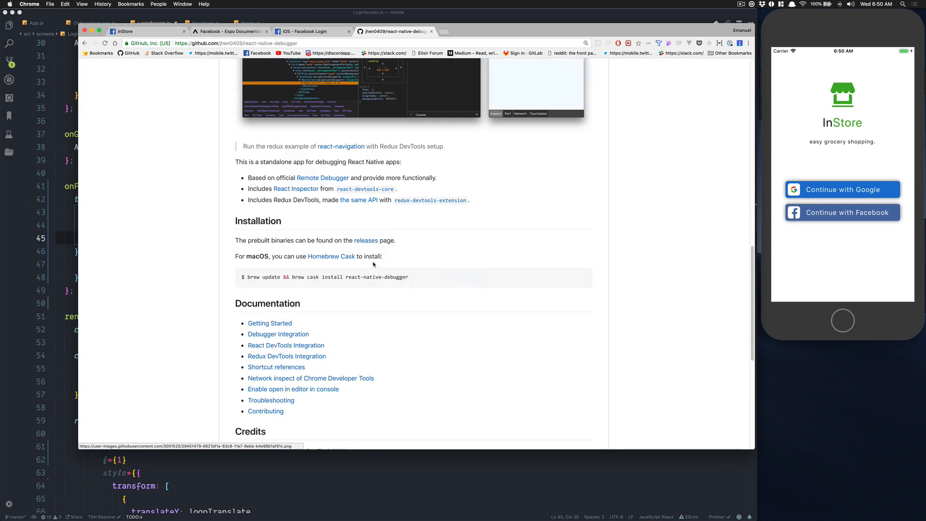
{"action": "scroll", "coordinate": [405, 222], "scroll_direction": "down", "scroll_amount": 1}
{"action": "scroll", "coordinate": [405, 224], "scroll_direction": "down", "scroll_amount": 4}
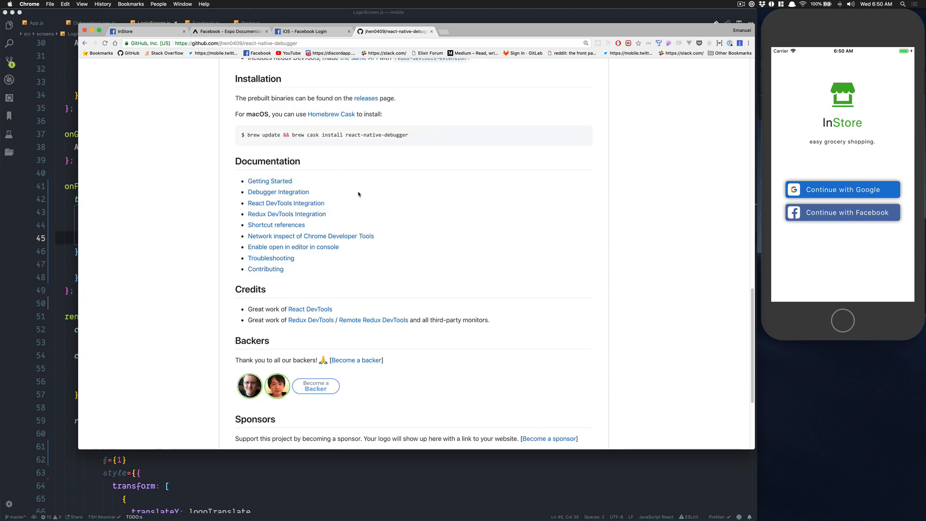
{"action": "scroll", "coordinate": [362, 194], "scroll_direction": "down", "scroll_amount": 3}
{"action": "scroll", "coordinate": [367, 196], "scroll_direction": "up", "scroll_amount": 4}
{"action": "scroll", "coordinate": [377, 199], "scroll_direction": "up", "scroll_amount": 10}
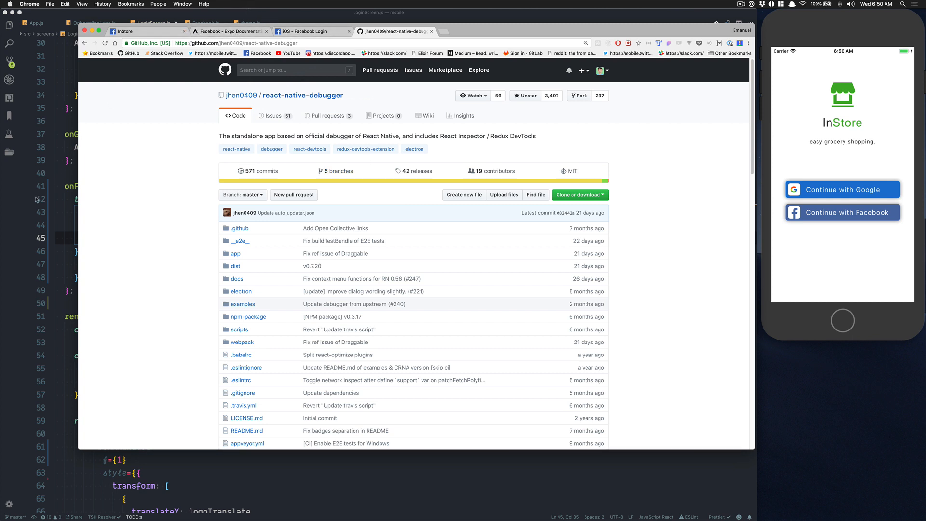
- In package.json add a debug script opening rndebugger on localhost port 19001 after eject
{"action": "left_click", "coordinate": [13, 200]}
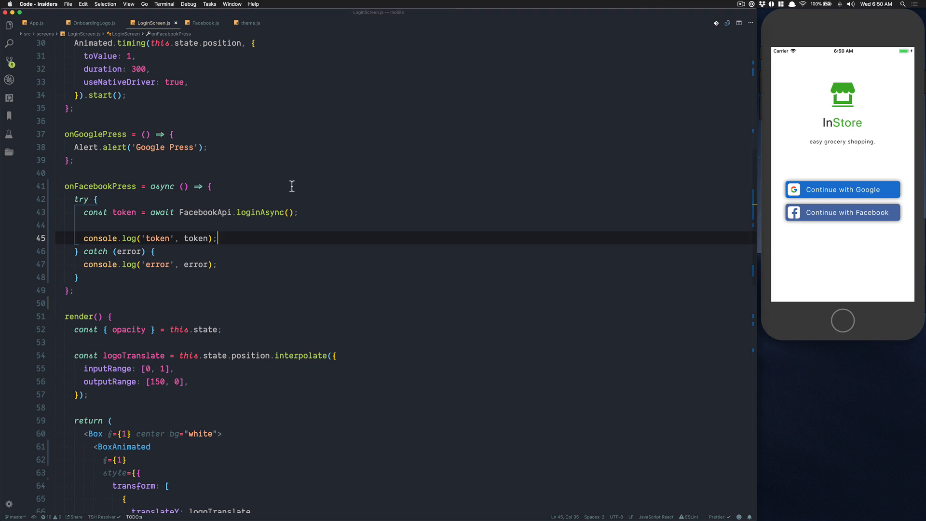
{"action": "key", "text": "super+p"}
{"action": "type", "text": "package"}
{"action": "key", "text": "Return"}
{"action": "left_click", "coordinate": [207, 149]}
{"action": "type", "text": ","}
{"action": "key", "text": "Return"}
{"action": "key", "text": "ctrl+space"}
{"action": "type", "text": "\"debug\": \"open 'rndebugger://set-debugger-loc?host=localhost&port=19001'\""}
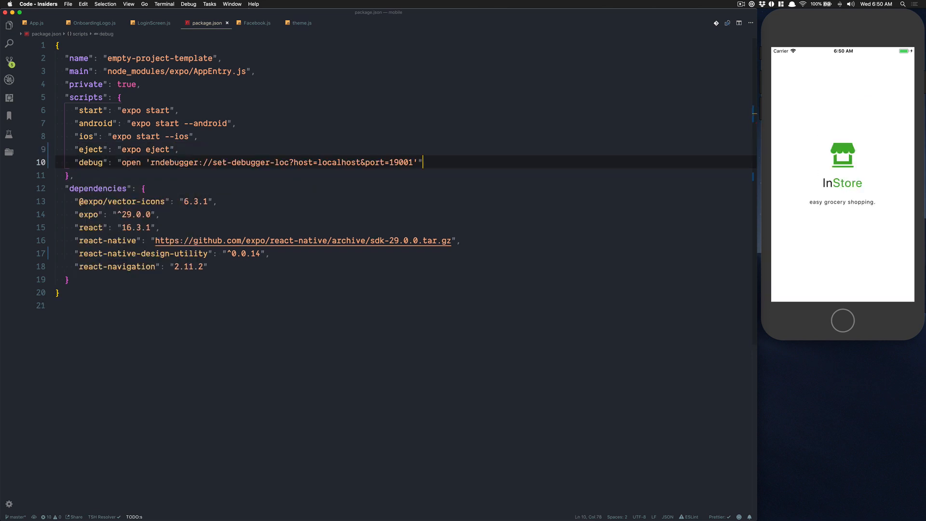
- Review the debug script name and its port number 19001
{"action": "double_click", "coordinate": [96, 163]}
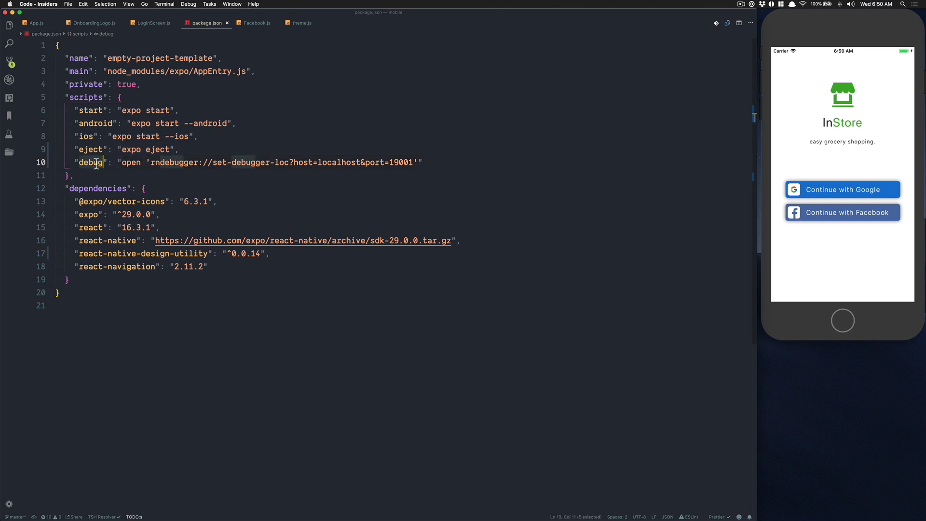
{"action": "left_click", "coordinate": [169, 164]}
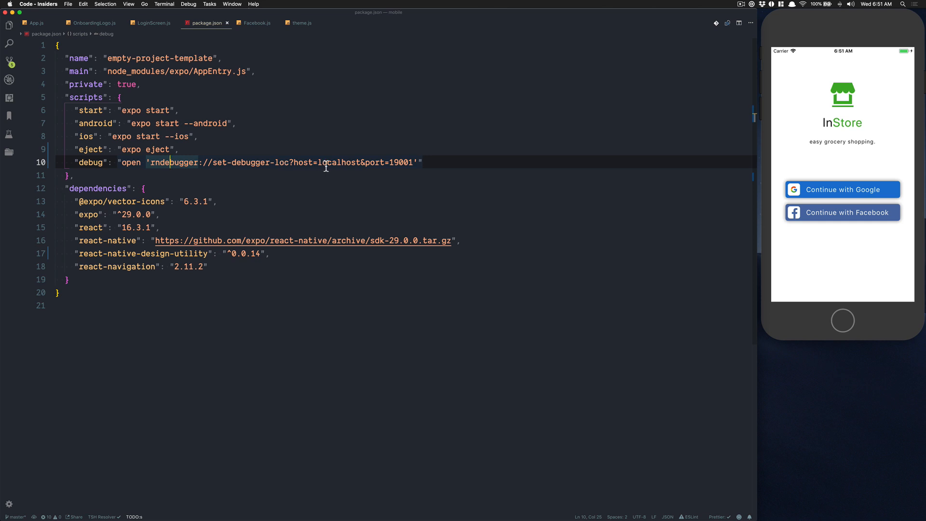
{"action": "double_click", "coordinate": [404, 165]}
- Run the debug script from the terminal and enlarge the React Native Debugger window
{"action": "left_click", "coordinate": [434, 506]}
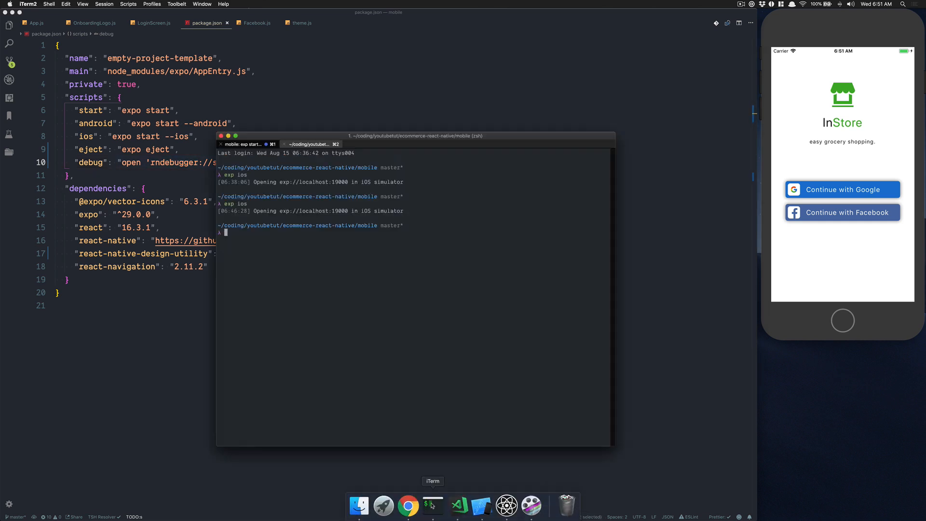
{"action": "type", "text": "yarn debug"}
{"action": "key", "text": "Return"}
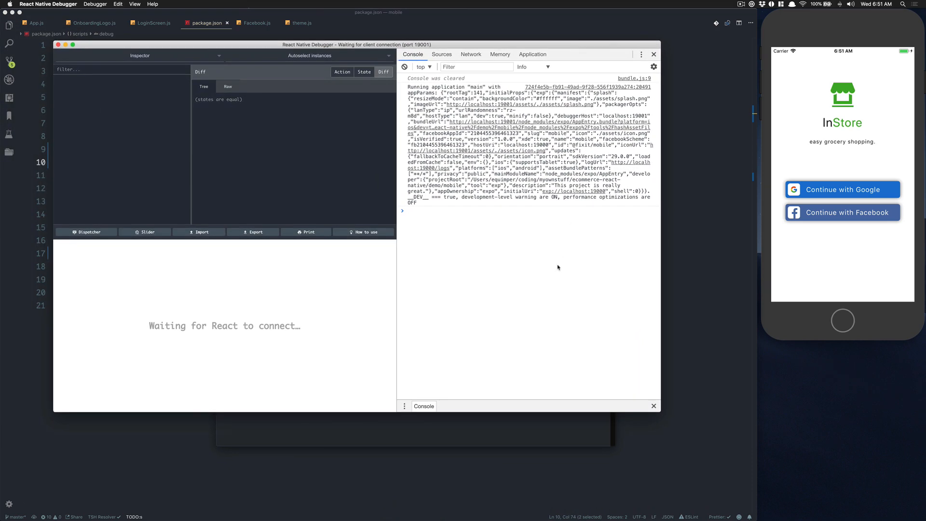
{"action": "key", "text": "super+equal"}
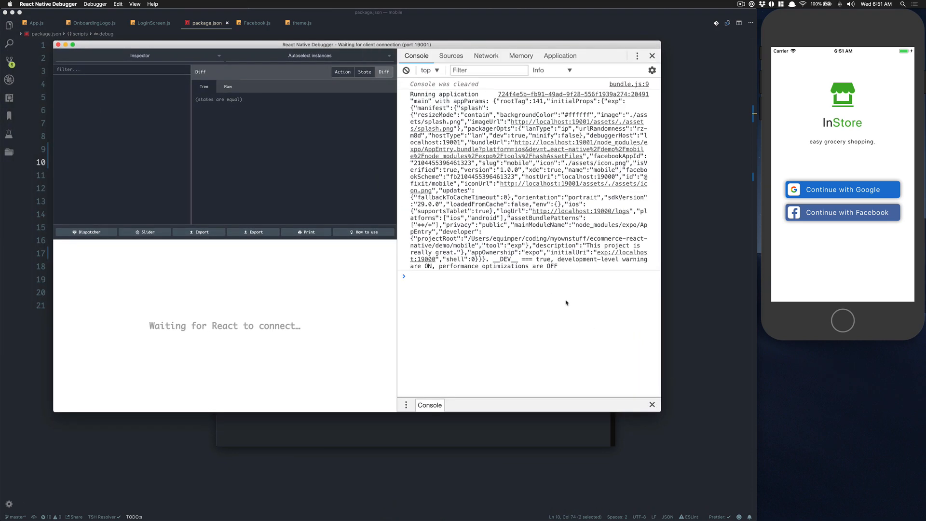
{"action": "key", "text": "super+alt+Left"}
{"action": "left_click_drag", "start_coordinate": [460, 271], "coordinate": [757, 270]}
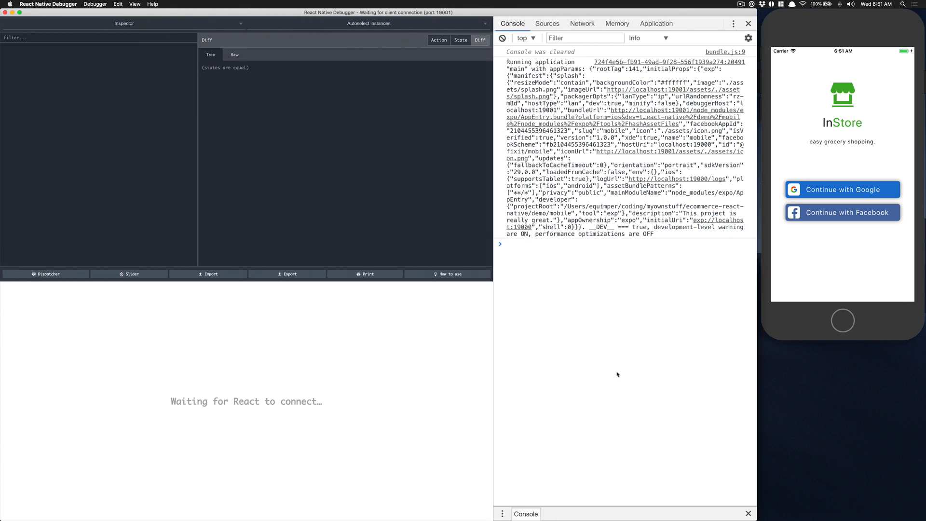
- Enable remote JS debugging in the Expo simulator and start the Facebook login
{"action": "left_click", "coordinate": [828, 276]}
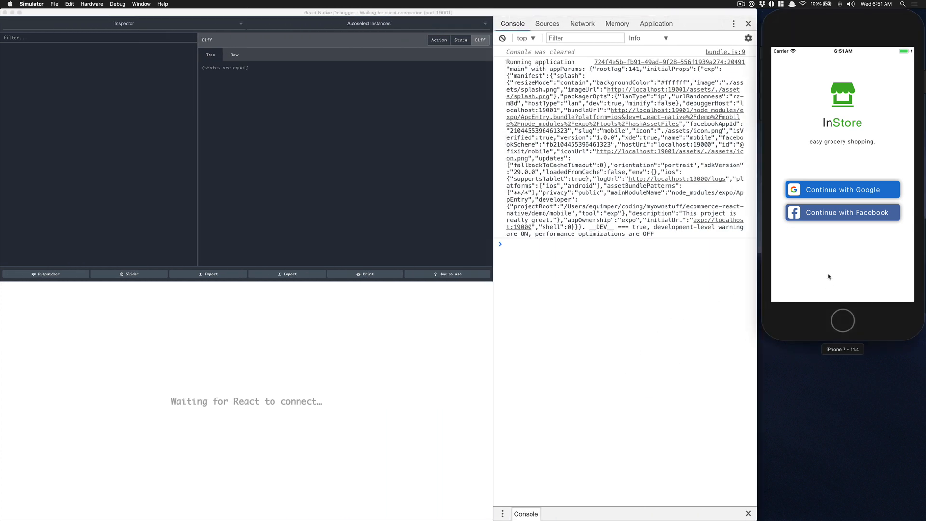
{"action": "key", "text": "super+d"}
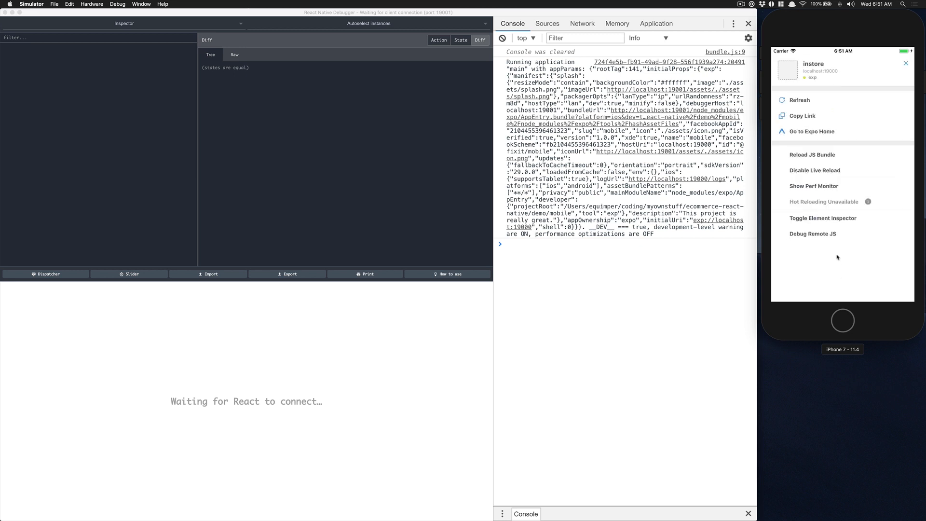
{"action": "left_click", "coordinate": [827, 237]}
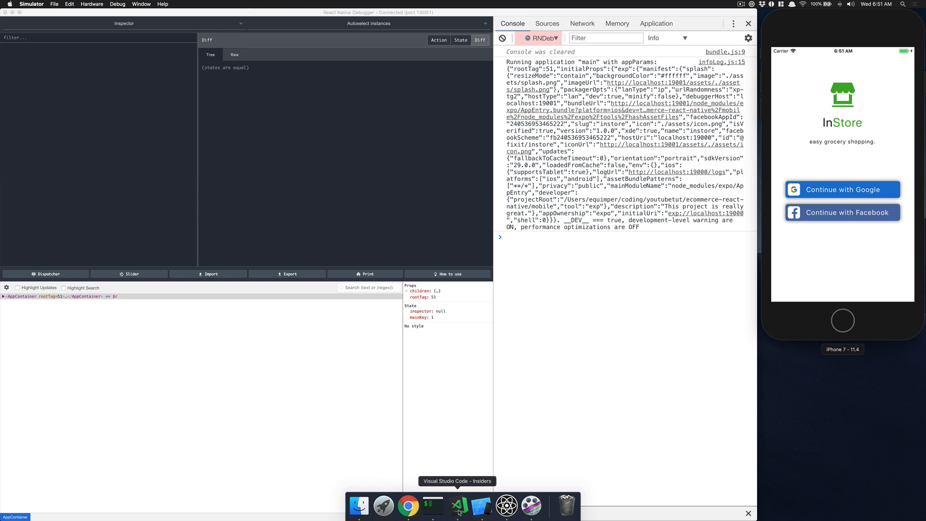
{"action": "left_click", "coordinate": [857, 217]}
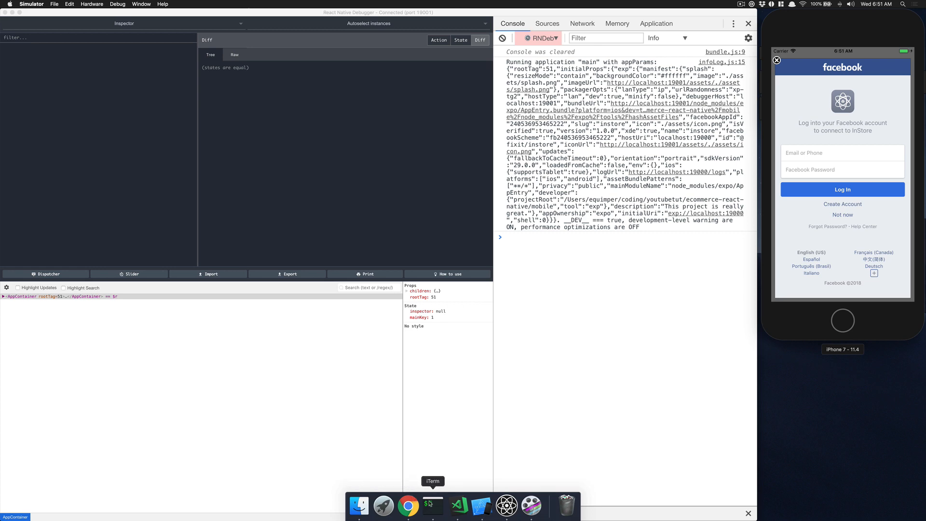
{"action": "left_click", "coordinate": [408, 505]}
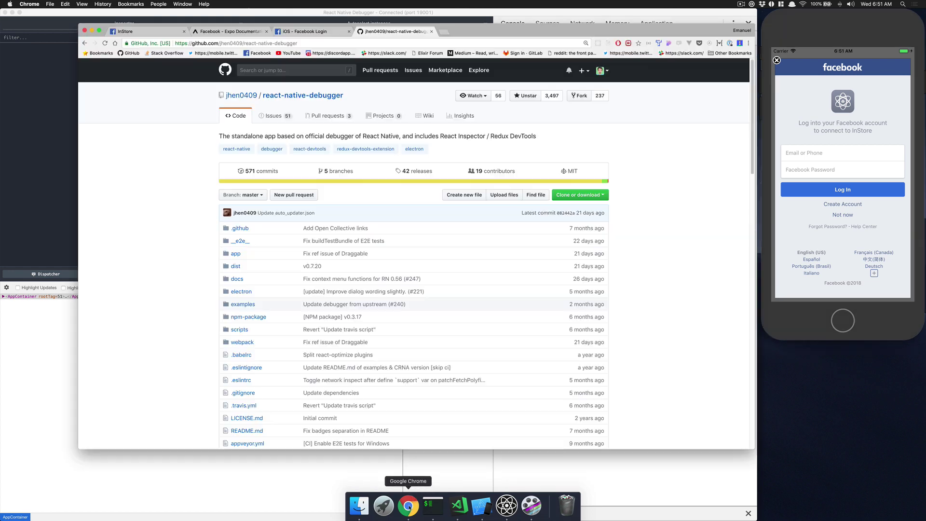
- On InStore's Roles > Test Users page, add and create a new test user
{"action": "left_click", "coordinate": [156, 31]}
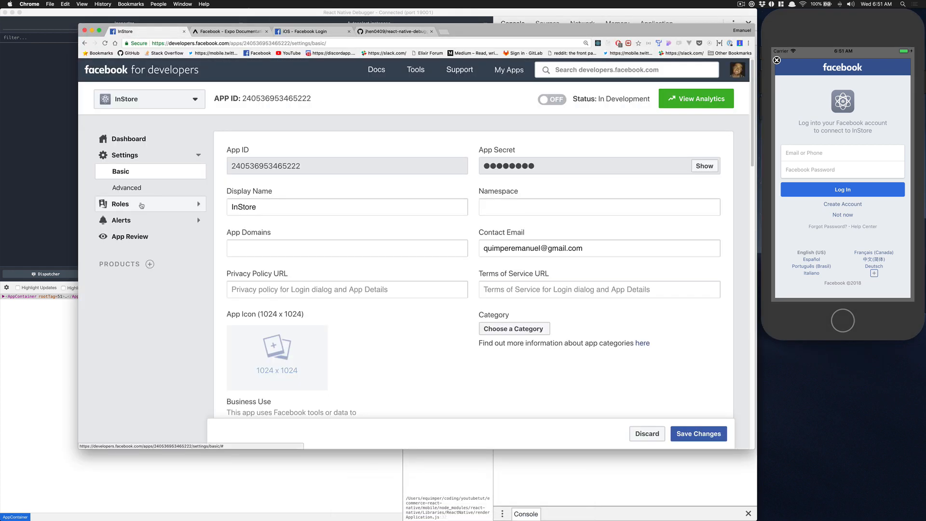
{"action": "left_click", "coordinate": [200, 204]}
{"action": "left_click", "coordinate": [128, 236]}
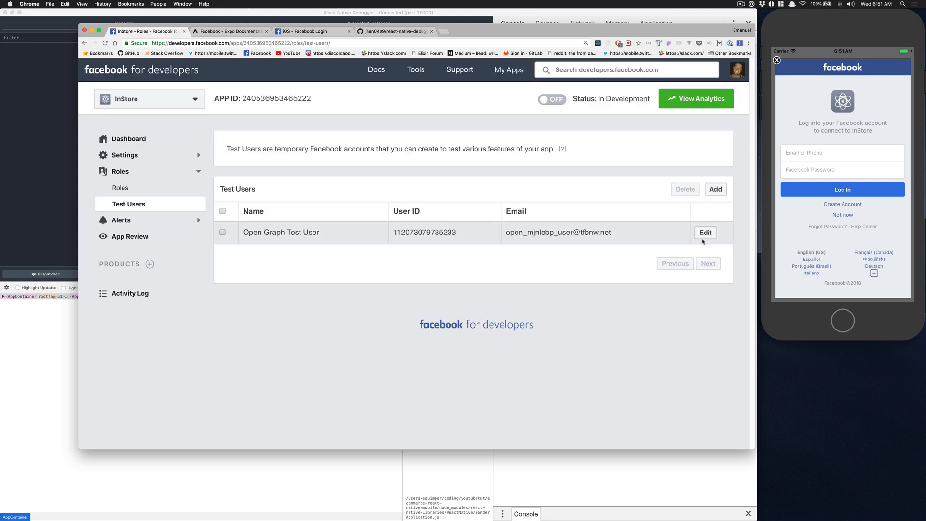
{"action": "left_click", "coordinate": [724, 190]}
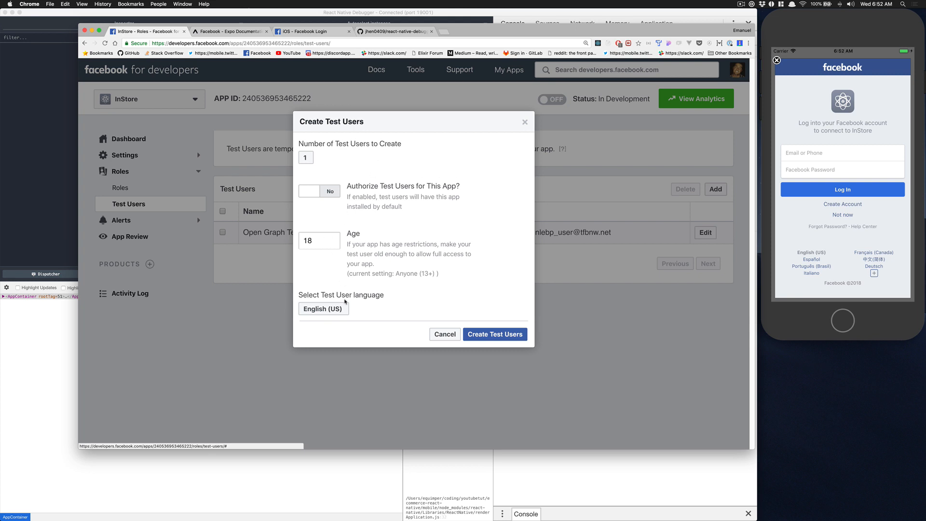
{"action": "left_click", "coordinate": [474, 334]}
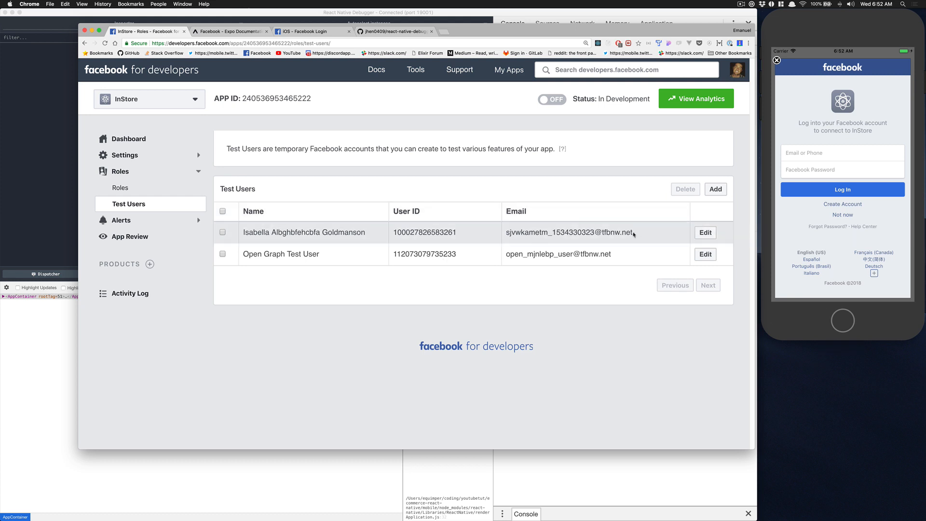
- Copy the new test user's email and paste it into the simulator's Facebook email field
{"action": "left_click_drag", "start_coordinate": [634, 233], "coordinate": [519, 225]}
{"action": "key", "text": "super+c"}
{"action": "left_click", "coordinate": [801, 154]}
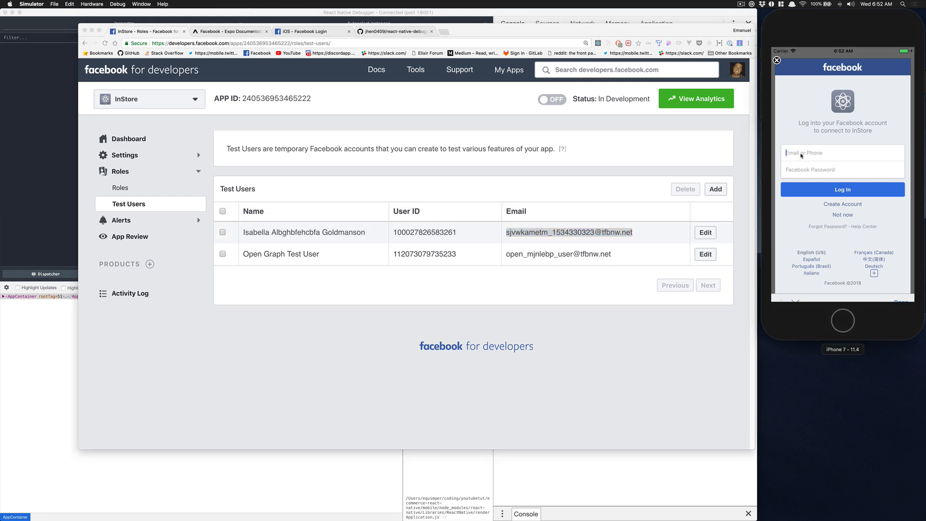
{"action": "left_click", "coordinate": [810, 159]}
{"action": "left_click", "coordinate": [792, 138]}
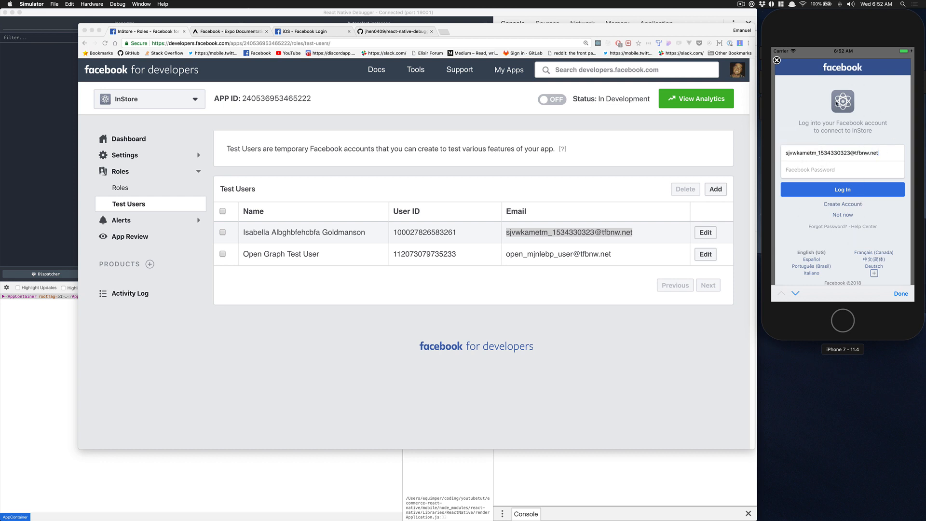
{"action": "left_click_drag", "start_coordinate": [767, 334], "coordinate": [764, 338]}
- Change the test user's password via Edit, entering and confirming the new password, and save it
{"action": "left_click", "coordinate": [649, 213]}
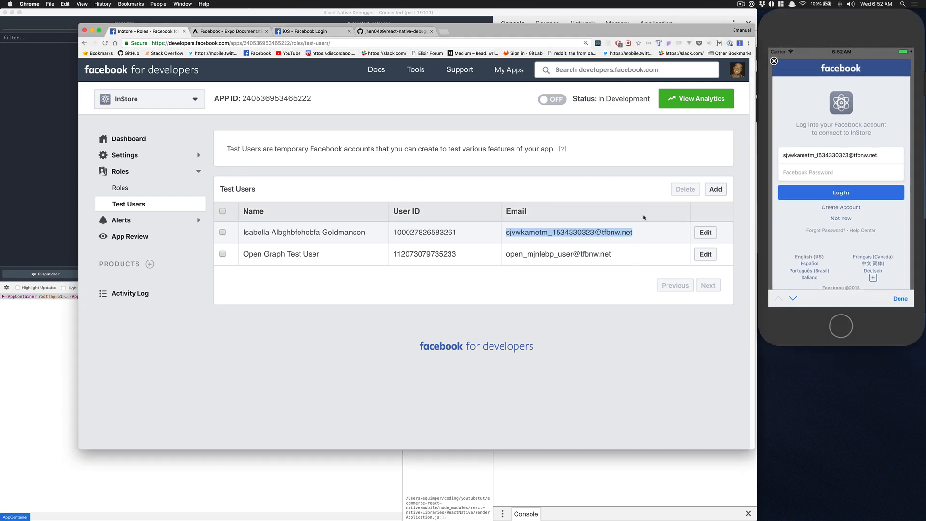
{"action": "left_click", "coordinate": [643, 233]}
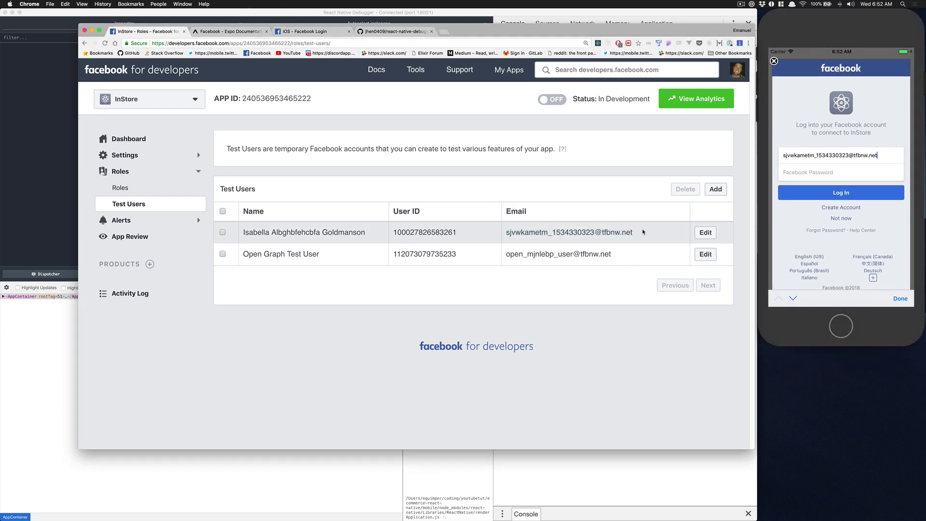
{"action": "left_click", "coordinate": [706, 235]}
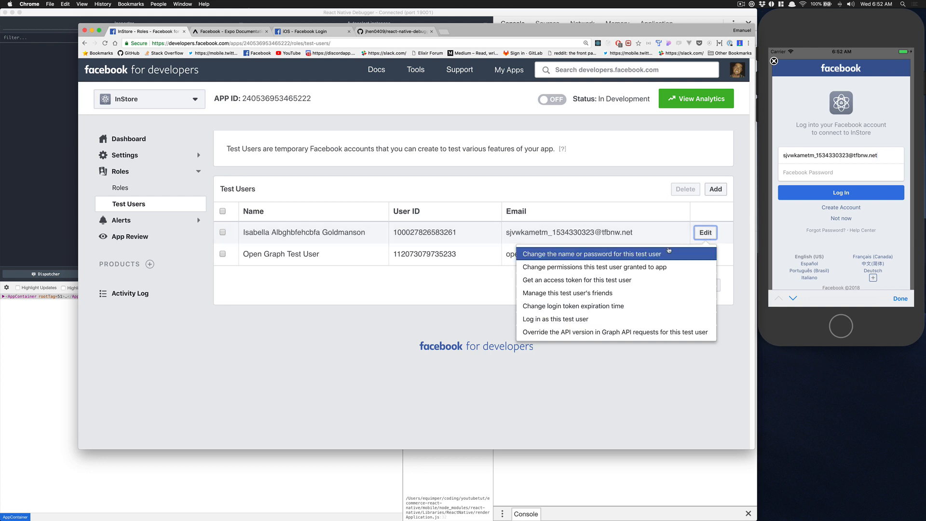
{"action": "left_click", "coordinate": [630, 254]}
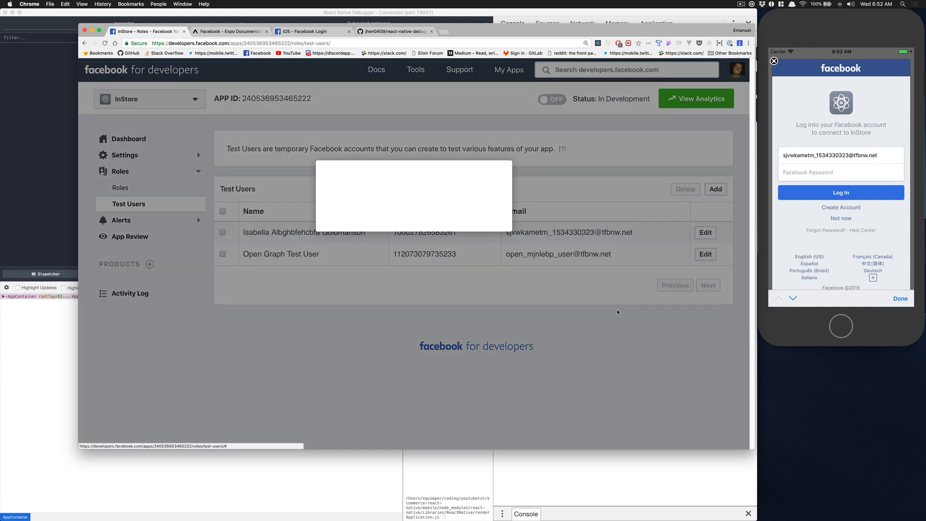
{"action": "left_click", "coordinate": [327, 241]}
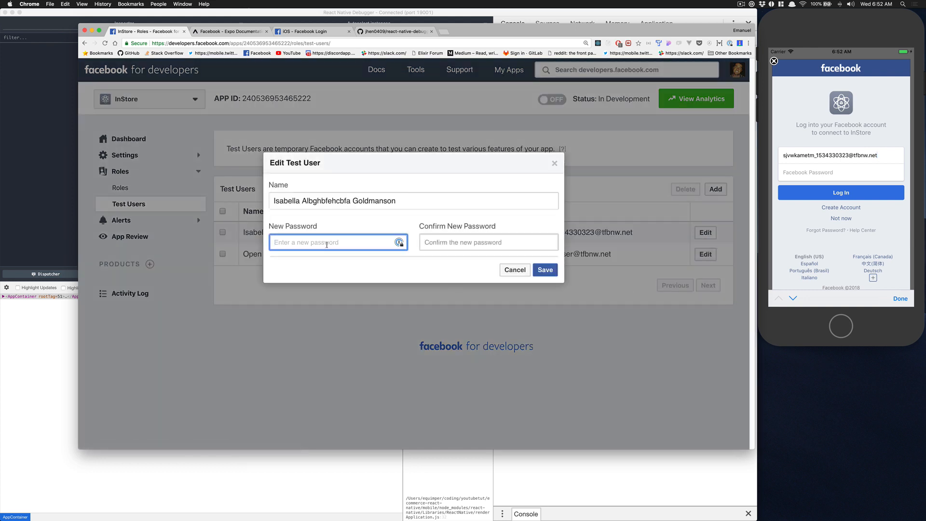
{"action": "key", "text": "Tab"}
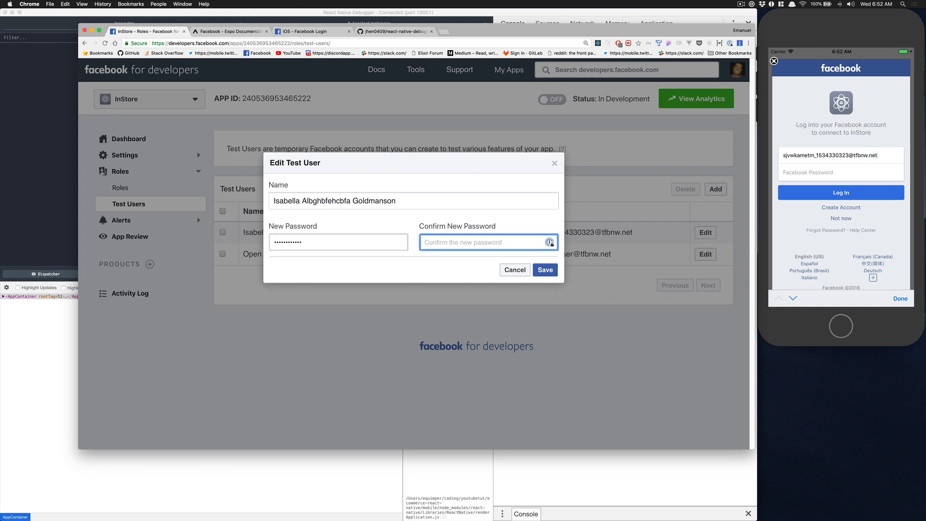
{"action": "left_click", "coordinate": [552, 271]}
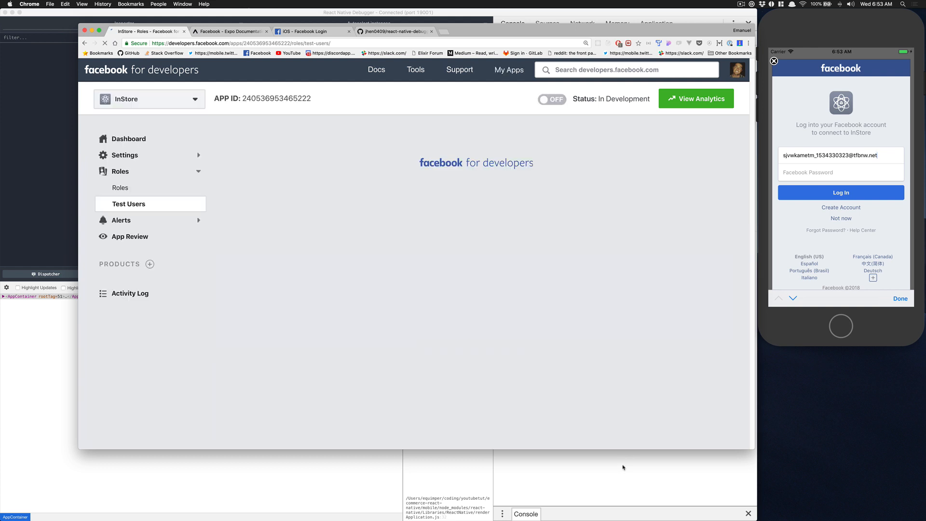
{"action": "left_click", "coordinate": [622, 468]}
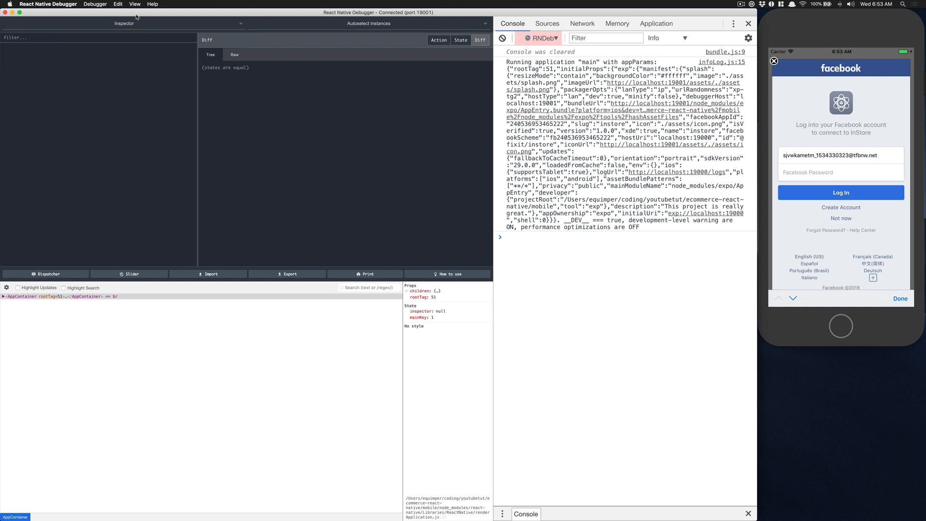
- Enter the test user's Facebook password and log in, reaching InStore's permission request
{"action": "left_click", "coordinate": [808, 169]}
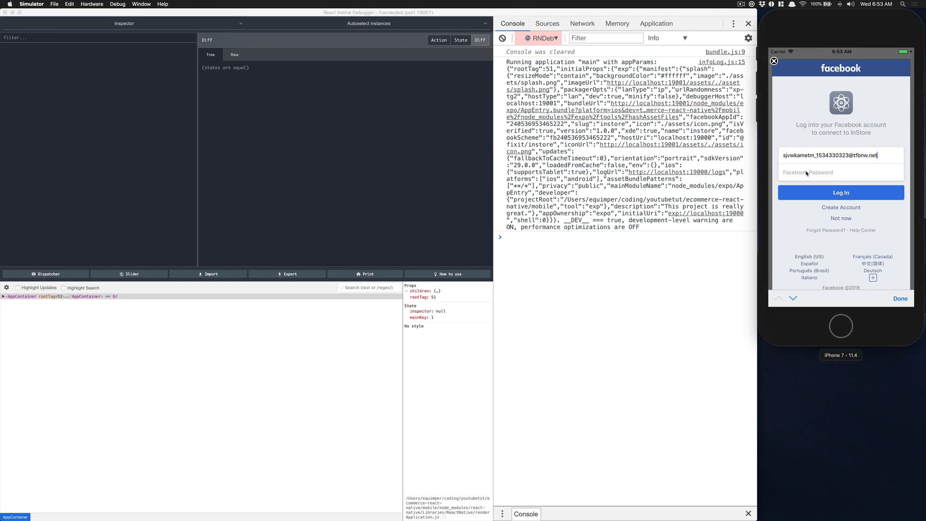
{"action": "left_click", "coordinate": [840, 194]}
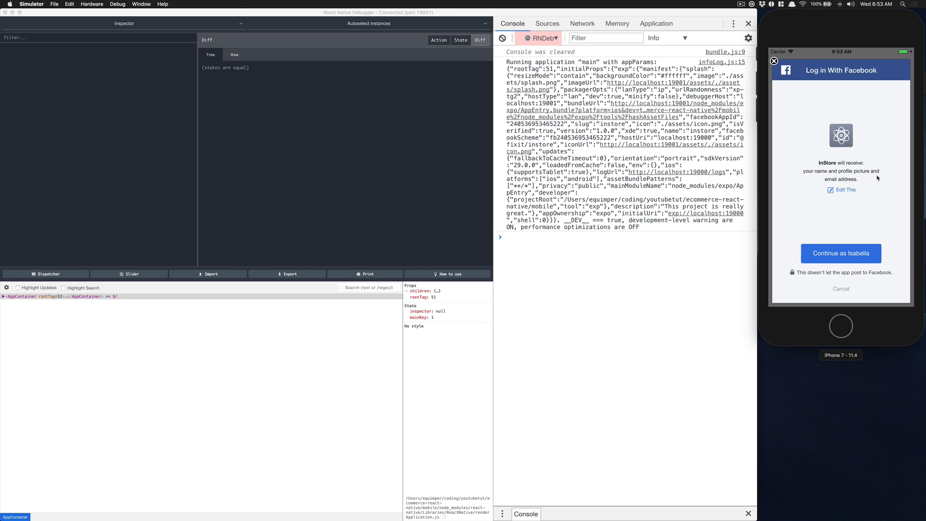
{"action": "mouse_move", "coordinate": [460, 517]}
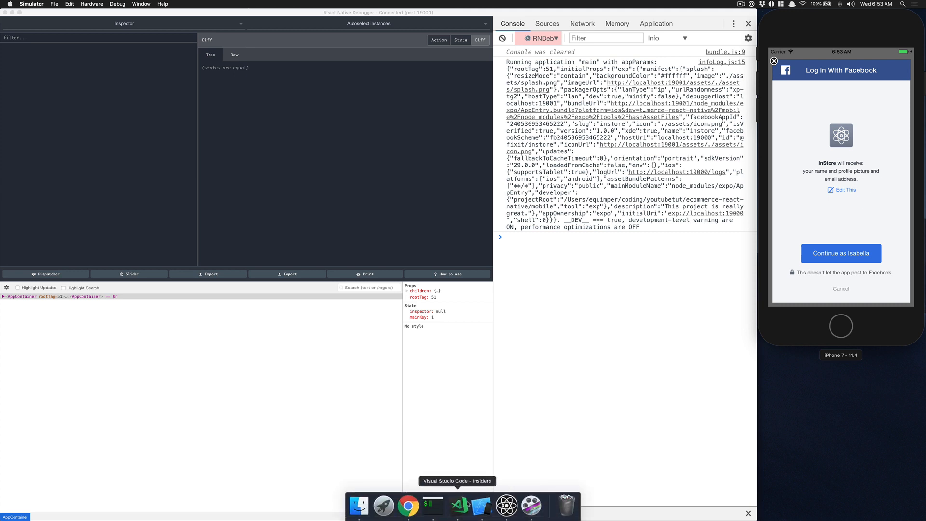
{"action": "left_click", "coordinate": [455, 504]}
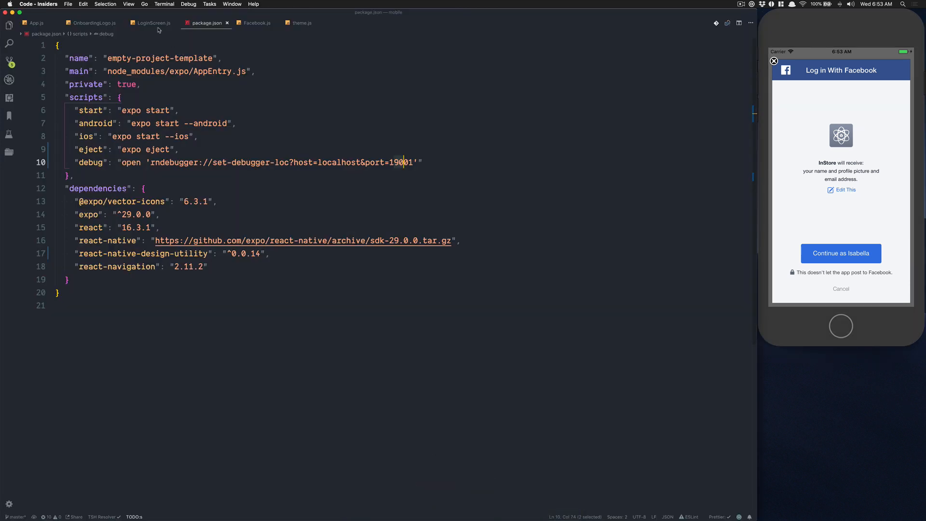
- Bring up Facebook.js in the editor and return to the simulator and debugger
{"action": "left_click", "coordinate": [180, 72]}
{"action": "left_click", "coordinate": [246, 24]}
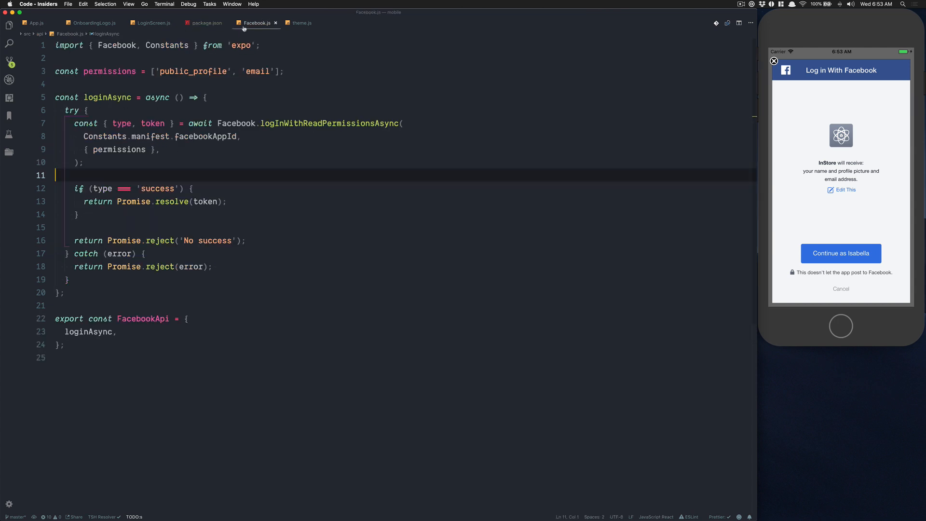
{"action": "left_click", "coordinate": [827, 208]}
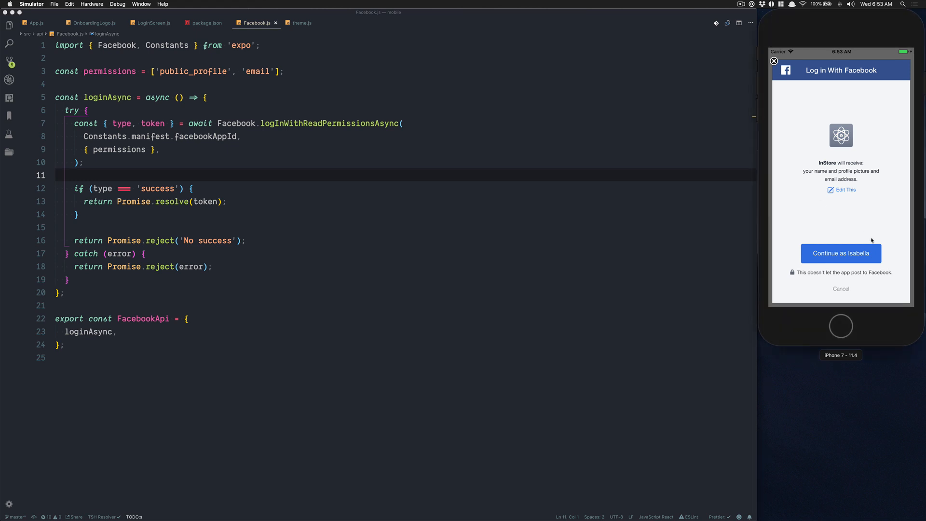
{"action": "key", "text": "super+Tab"}
{"action": "key", "text": "super+Tab"}
- Continue as Isabella and select the access token logged from LoginScreen.js in the console
{"action": "left_click", "coordinate": [839, 255]}
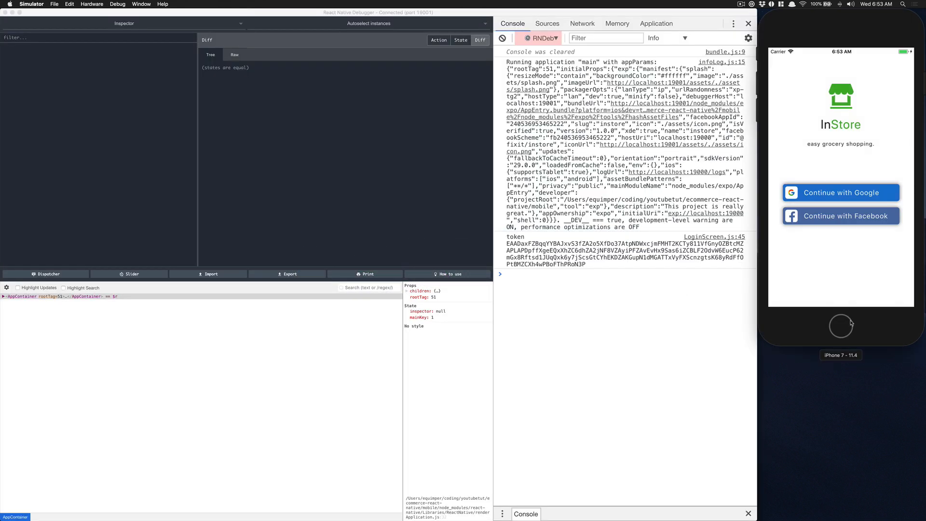
{"action": "left_click", "coordinate": [529, 250]}
{"action": "double_click", "coordinate": [529, 249]}
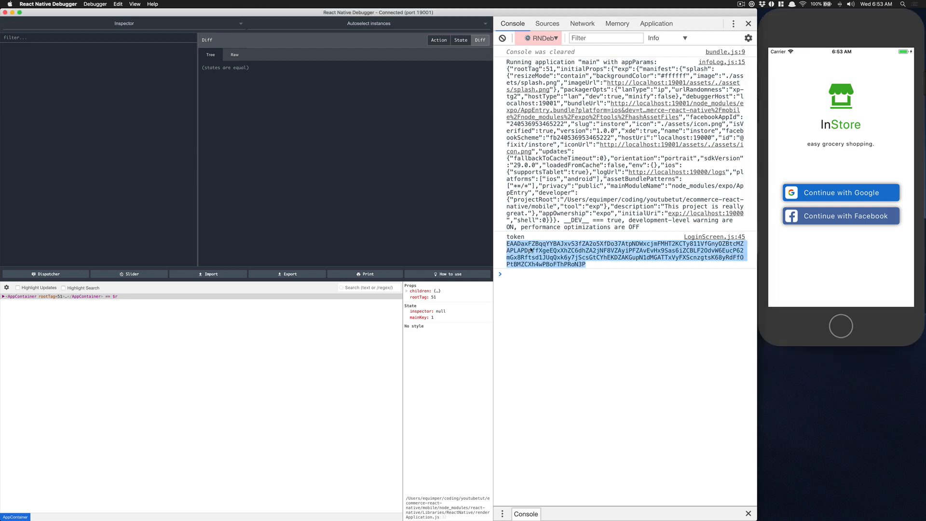